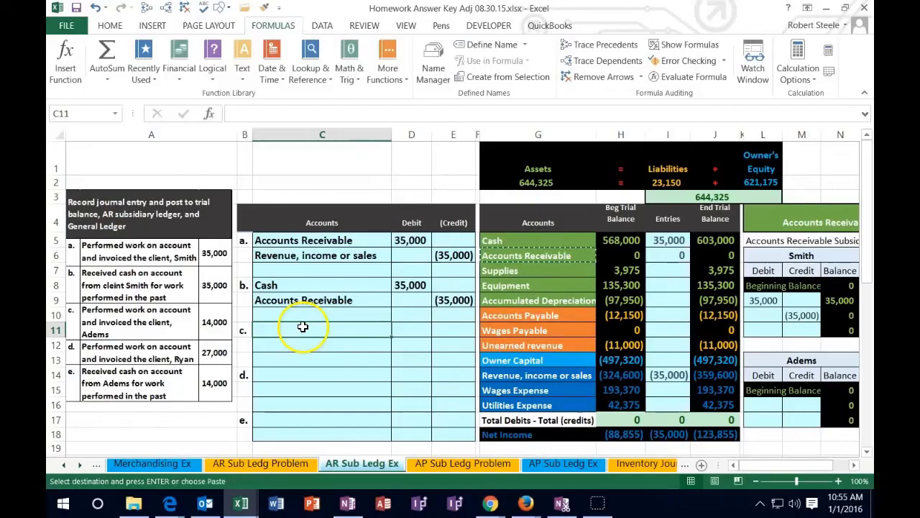
Paste Accounts Receivable as values into C11 for journal entry c and enter a 14,000 debit beside it.
{"action": "right_click", "coordinate": [303, 327]}
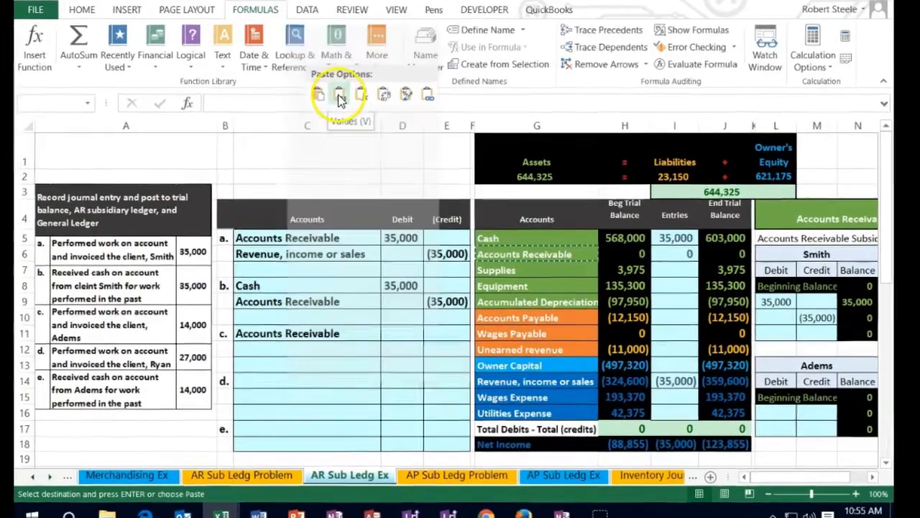
{"action": "left_click", "coordinate": [341, 98]}
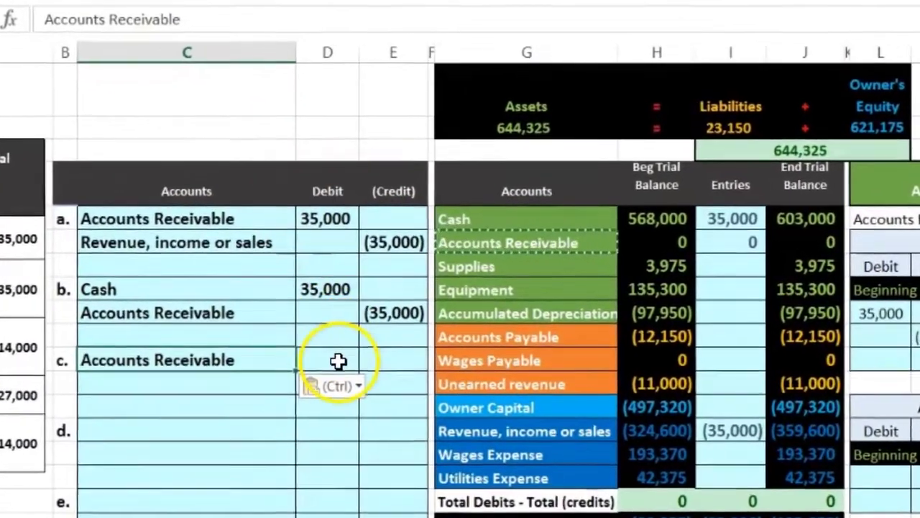
{"action": "left_click", "coordinate": [338, 361]}
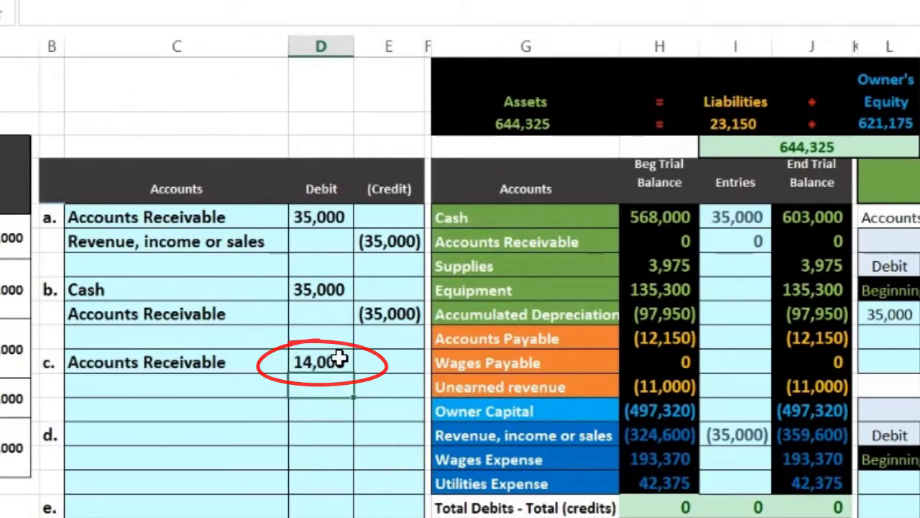
Enter -14000 as the credit amount in E12 on the second line of journal entry c.
{"action": "key", "text": "Right"}
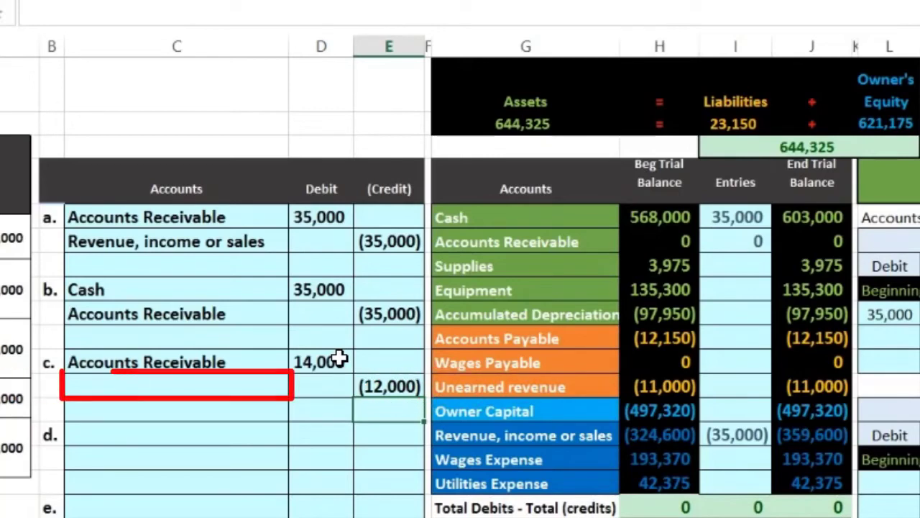
{"action": "left_click", "coordinate": [242, 390]}
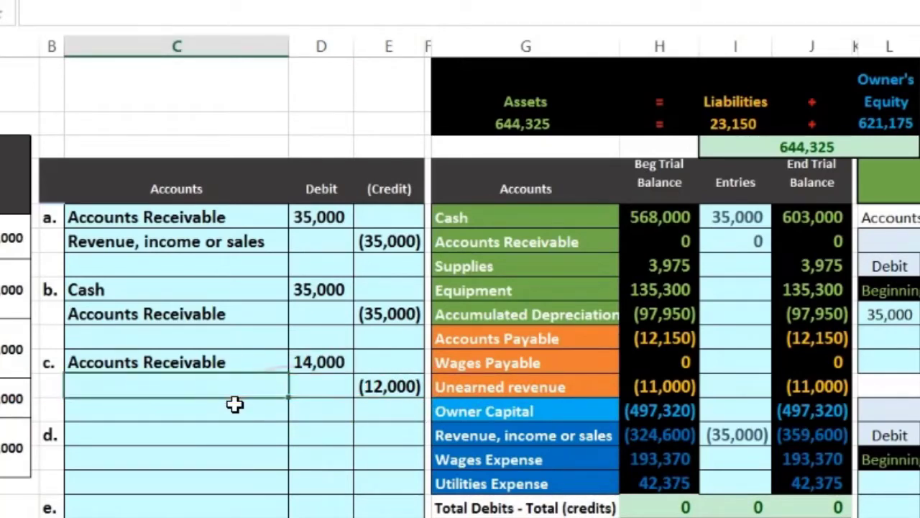
{"action": "left_click", "coordinate": [383, 389]}
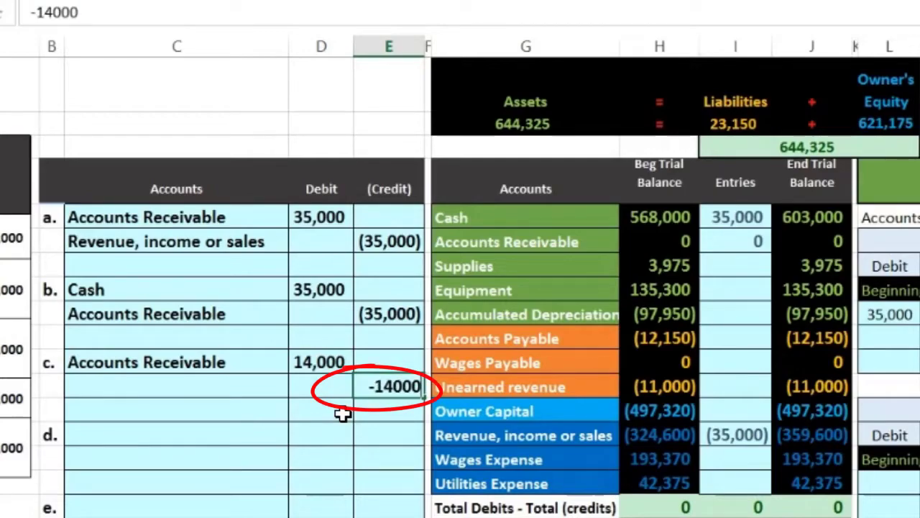
{"action": "type", "text": "-14000"}
{"action": "key", "text": "Return"}
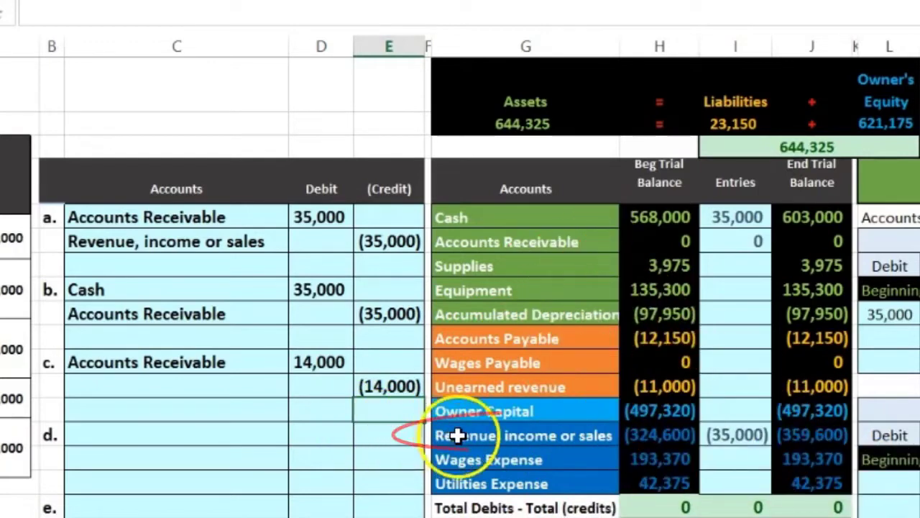
Copy the Revenue, income or sales account name from the trial balance and paste it as values into C12.
{"action": "left_click", "coordinate": [457, 435]}
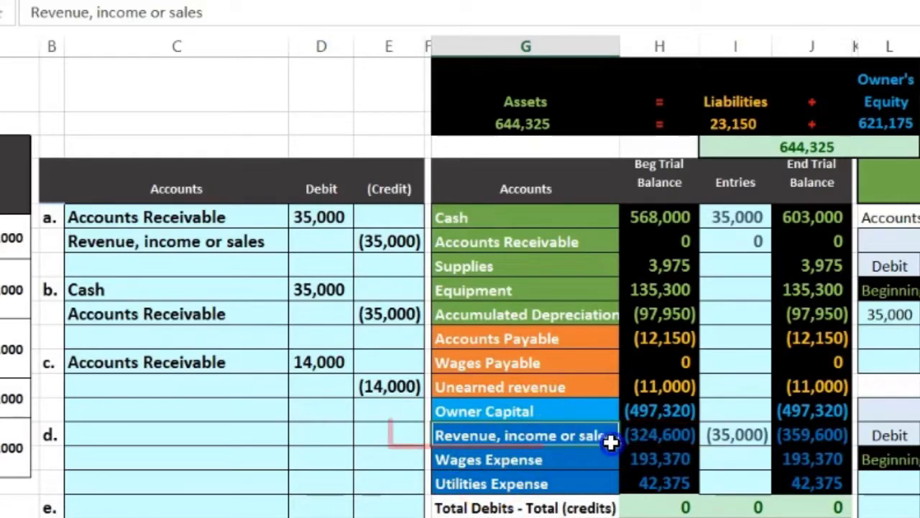
{"action": "left_click_drag", "start_coordinate": [608, 439], "coordinate": [782, 442]}
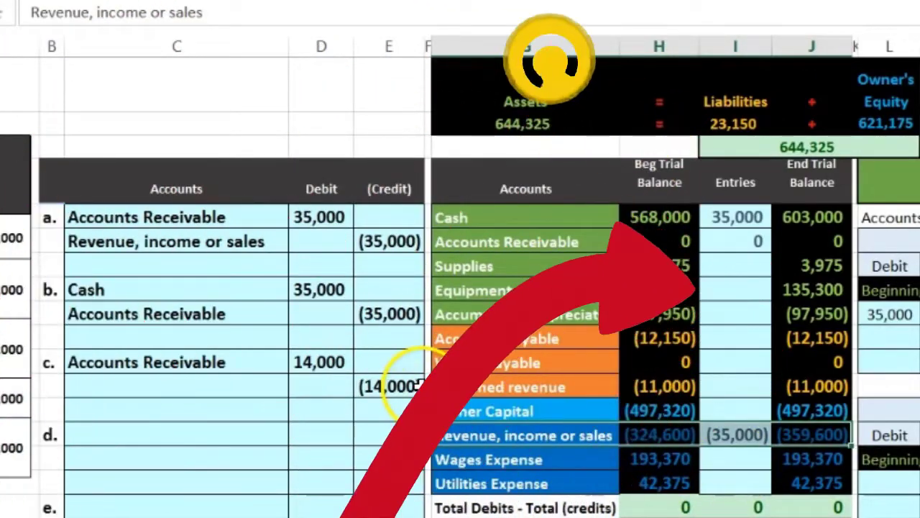
{"action": "right_click", "coordinate": [515, 447]}
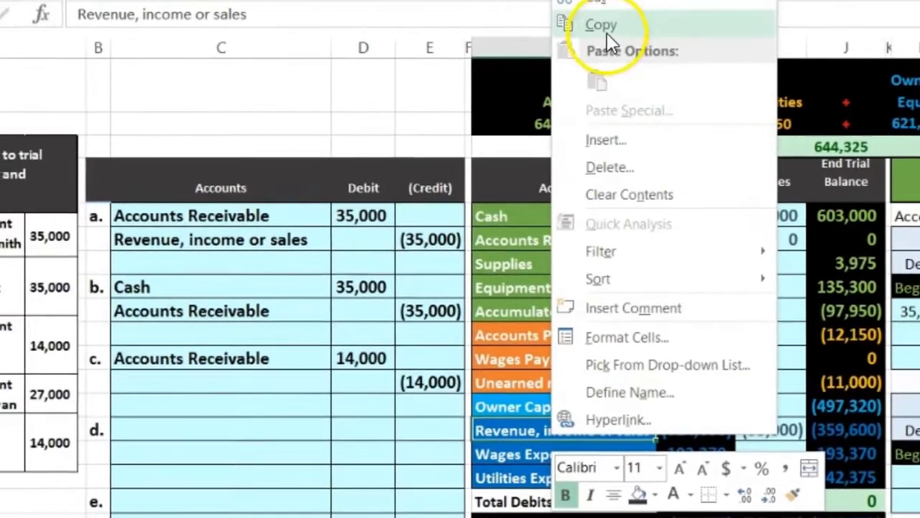
{"action": "left_click", "coordinate": [596, 23]}
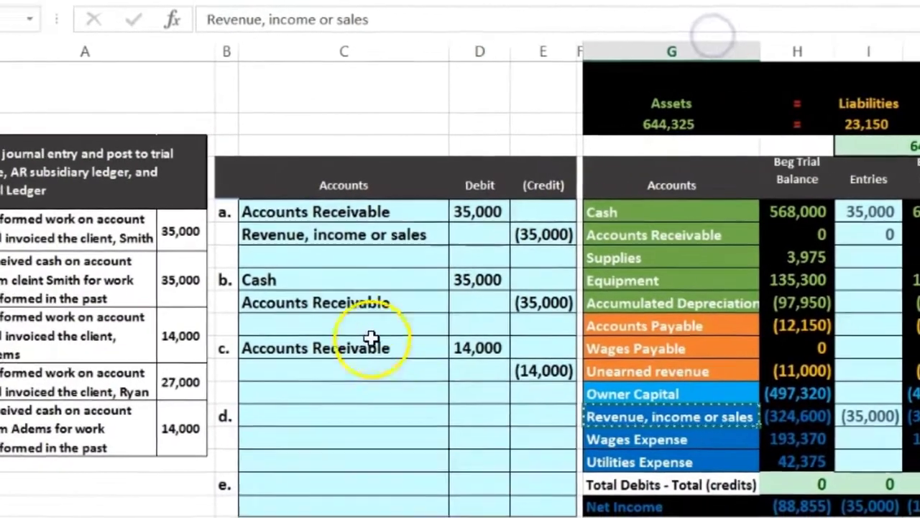
{"action": "left_click", "coordinate": [324, 369]}
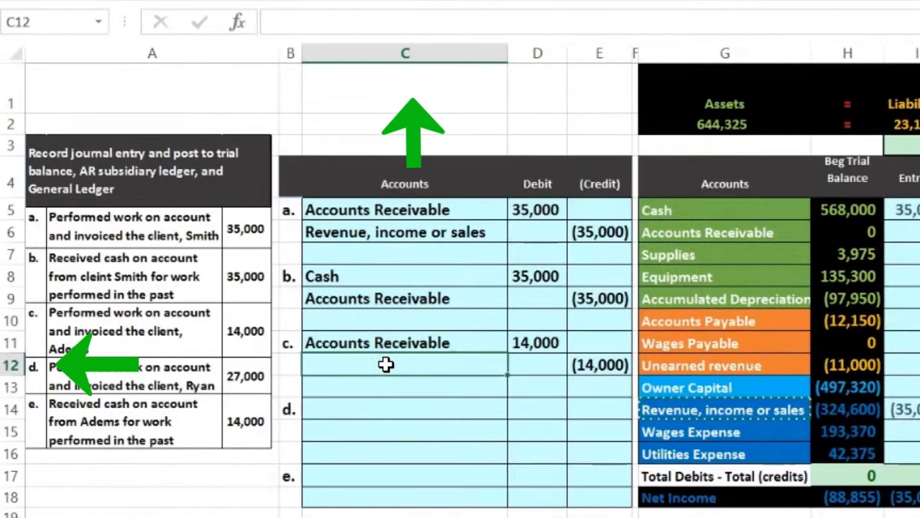
{"action": "right_click", "coordinate": [386, 365]}
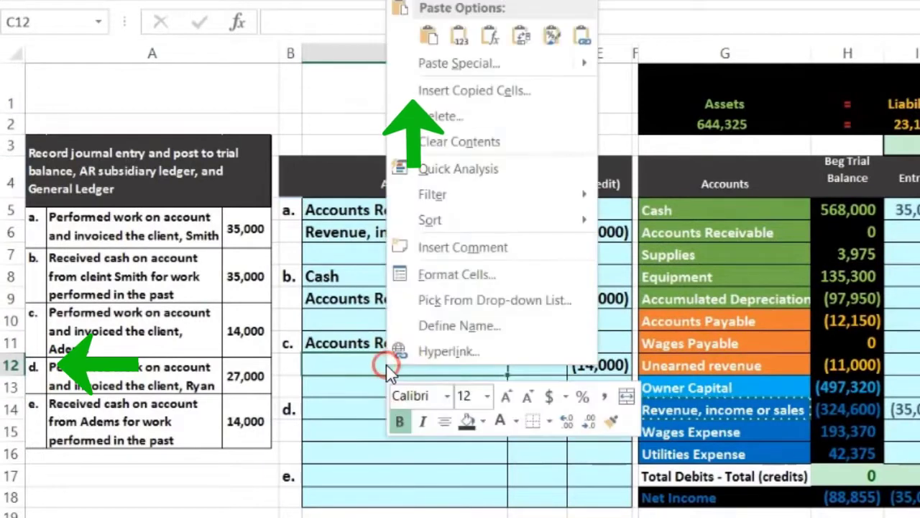
{"action": "left_click", "coordinate": [462, 40]}
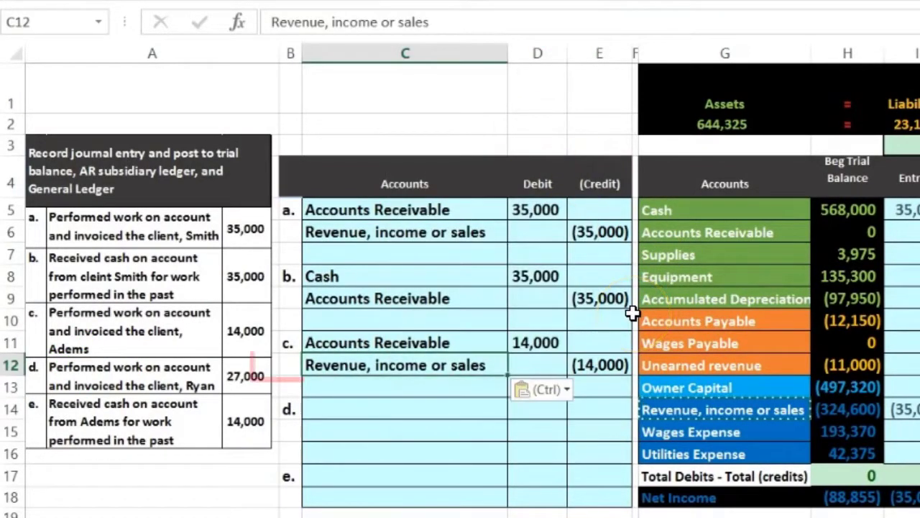
Extend the Accounts Receivable entries formula in the trial balance to =D5+E9+D11 and trace its precedents.
{"action": "key", "text": "Right"}
{"action": "key", "text": "Right"}
{"action": "key", "text": "Right"}
{"action": "key", "text": "Right"}
{"action": "key", "text": "Right"}
{"action": "key", "text": "Right"}
{"action": "key", "text": "Right"}
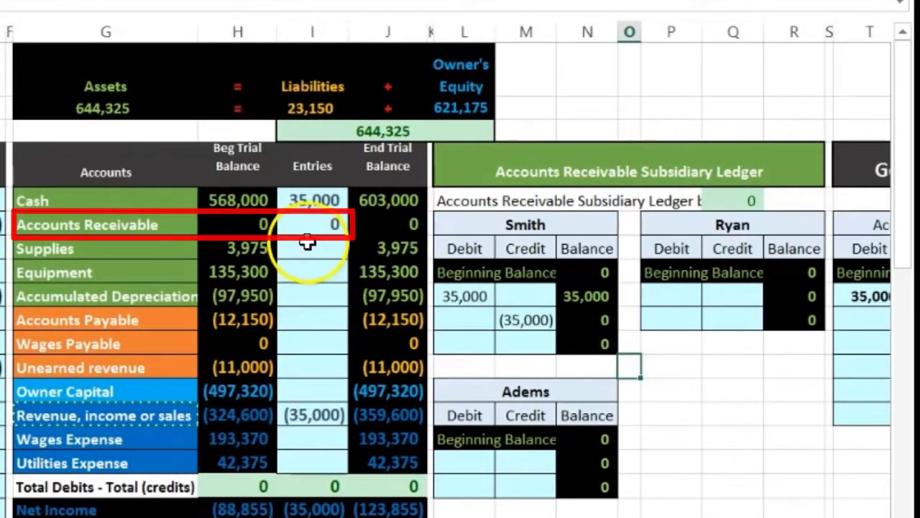
{"action": "left_click", "coordinate": [308, 224]}
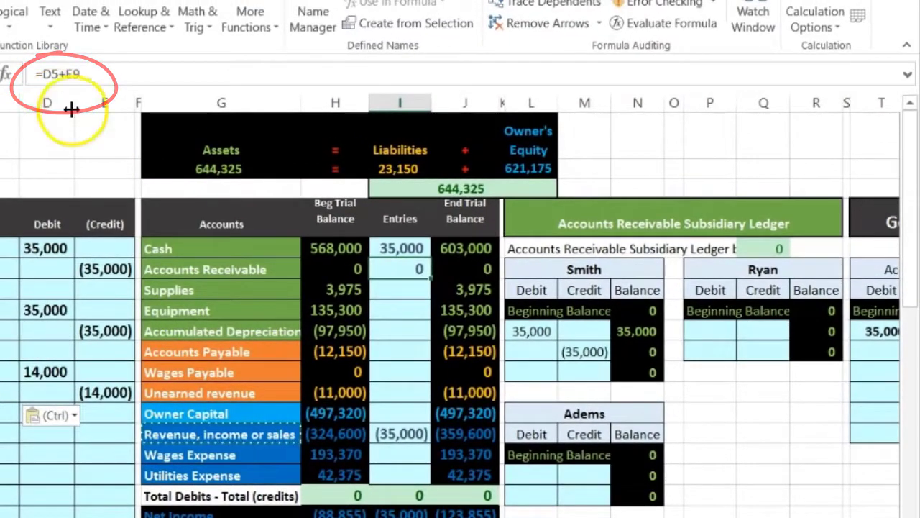
{"action": "double_click", "coordinate": [392, 270]}
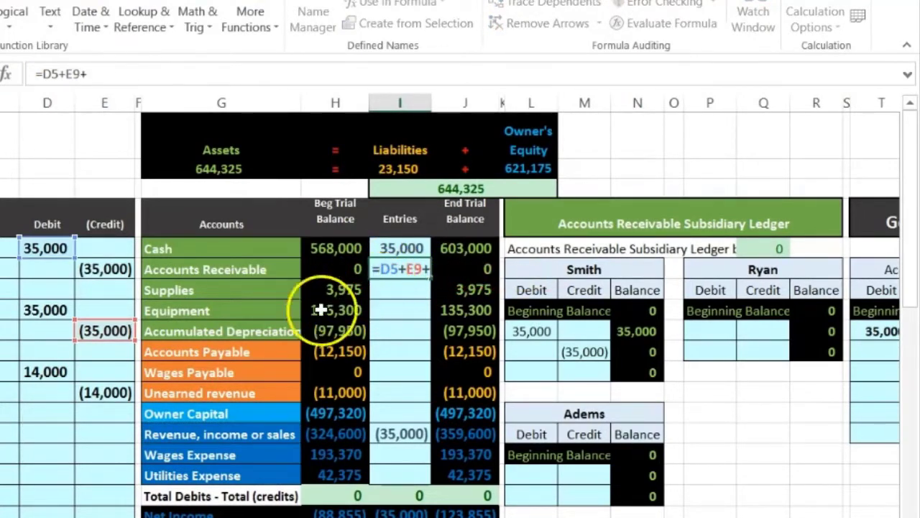
{"action": "left_click", "coordinate": [55, 372]}
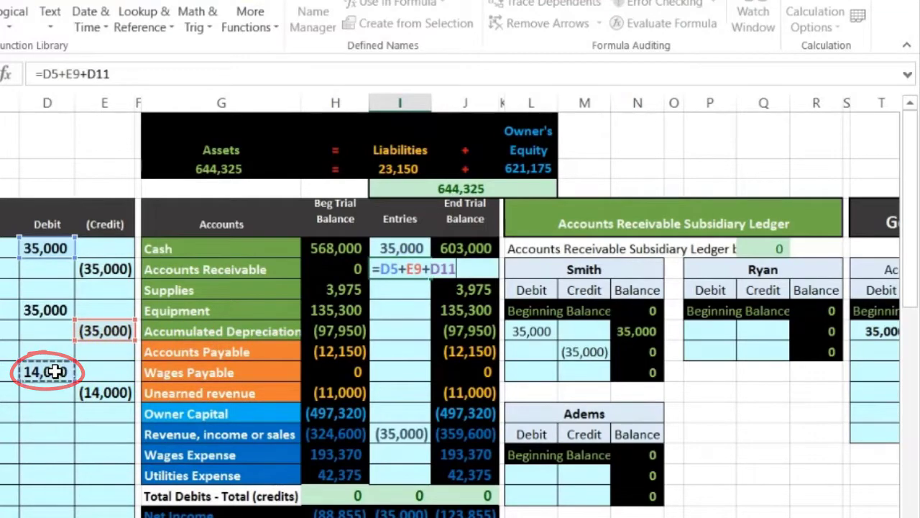
{"action": "key", "text": "Return"}
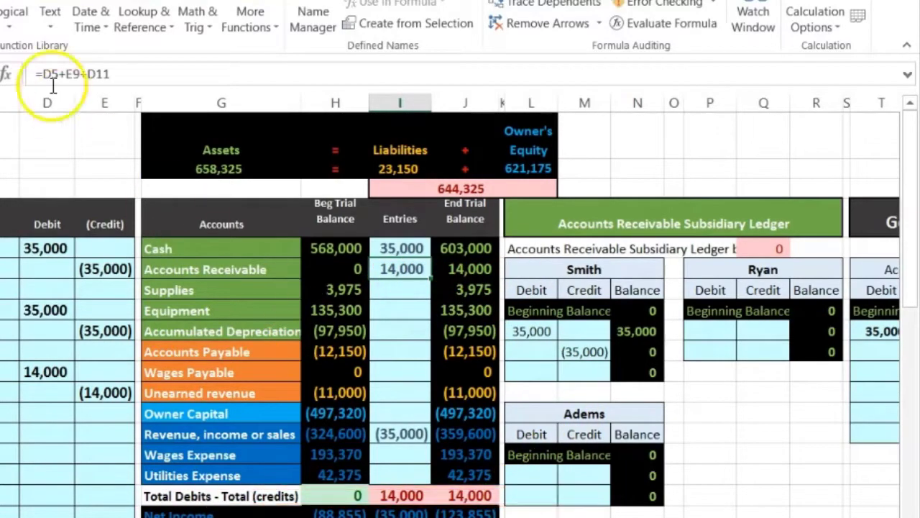
{"action": "left_click", "coordinate": [550, 0]}
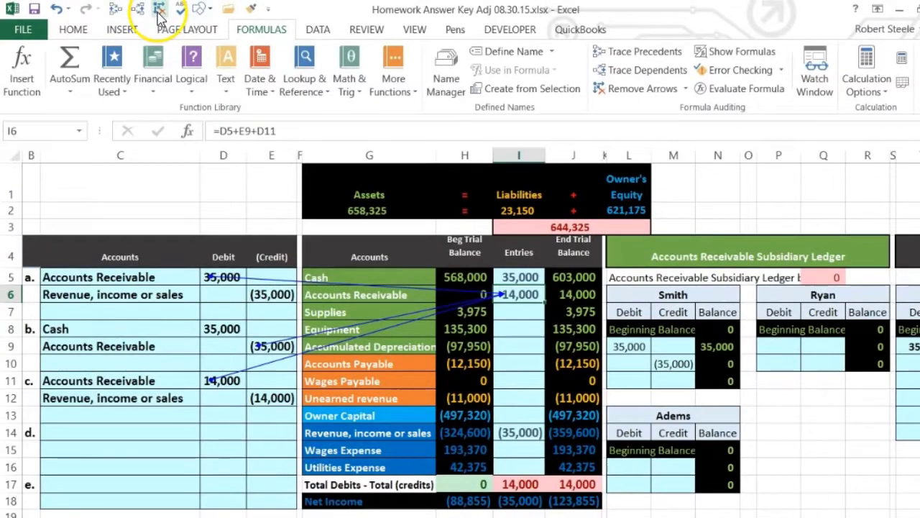
{"action": "left_click", "coordinate": [159, 10]}
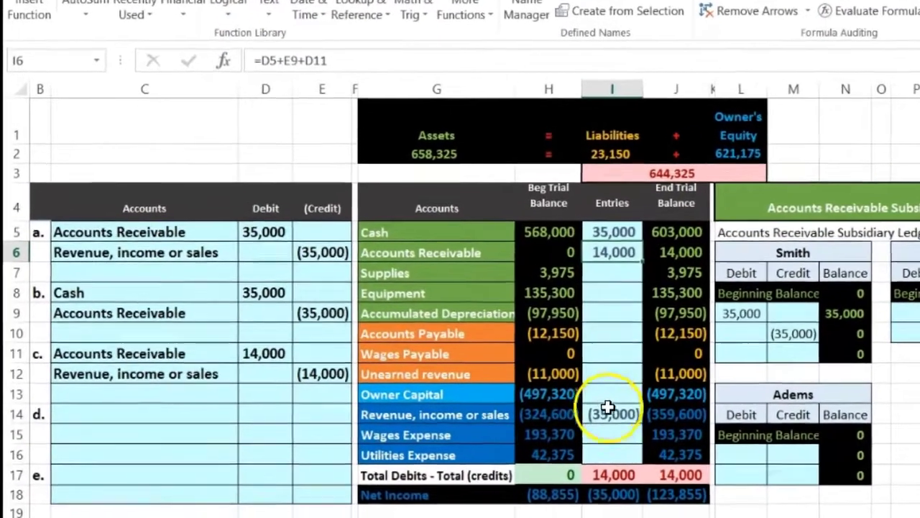
Extend the Revenue, income or sales entries formula in the trial balance to =E6+E12 and review the updated income accounts.
{"action": "left_click", "coordinate": [607, 408]}
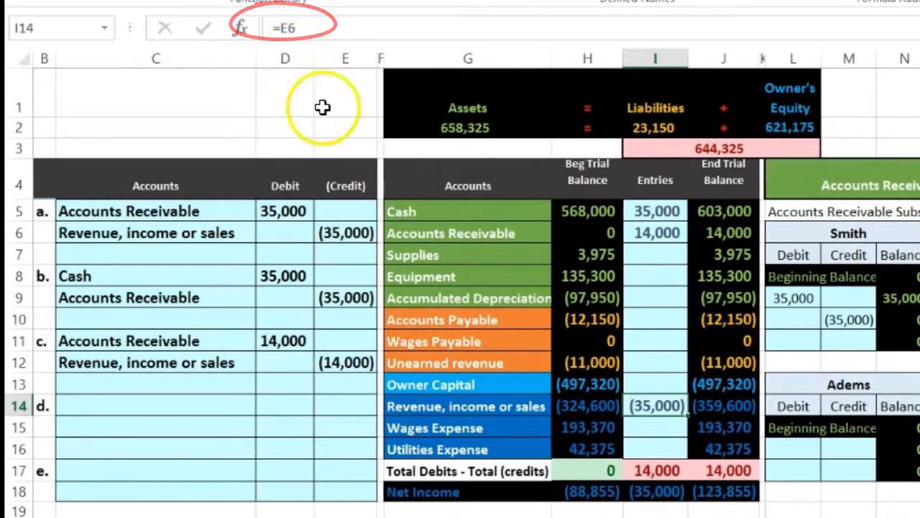
{"action": "double_click", "coordinate": [647, 405]}
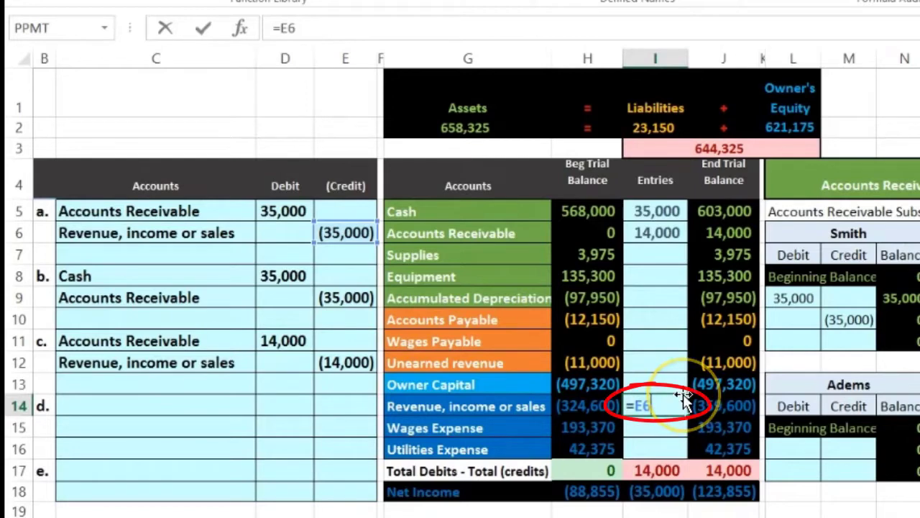
{"action": "type", "text": "+"}
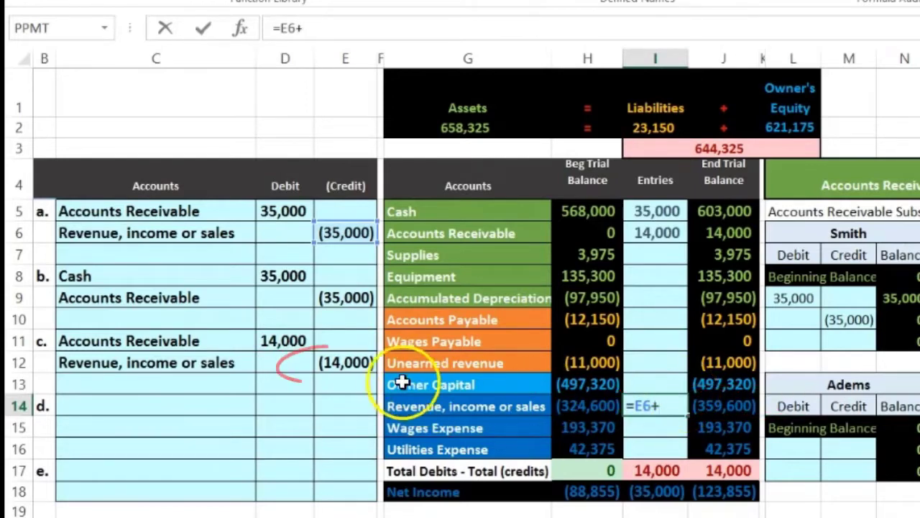
{"action": "left_click", "coordinate": [357, 365]}
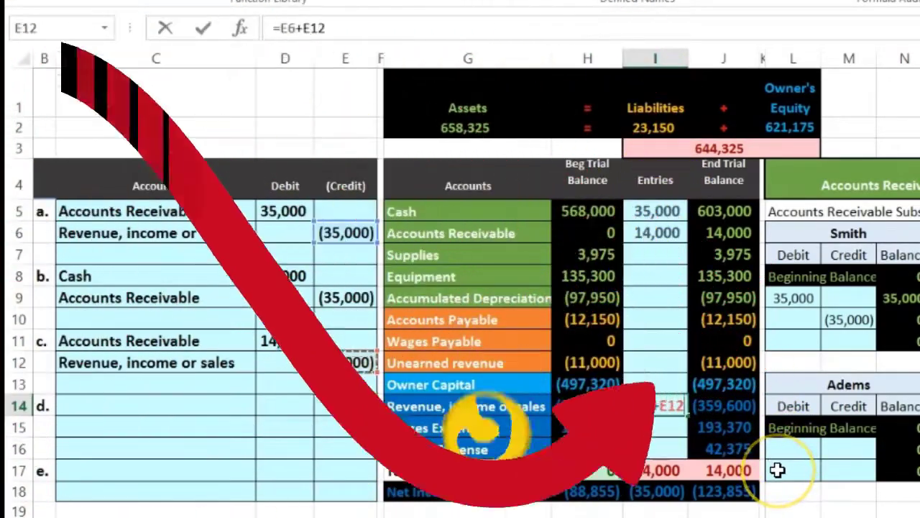
{"action": "key", "text": "Return"}
{"action": "left_click_drag", "start_coordinate": [745, 417], "coordinate": [741, 448]}
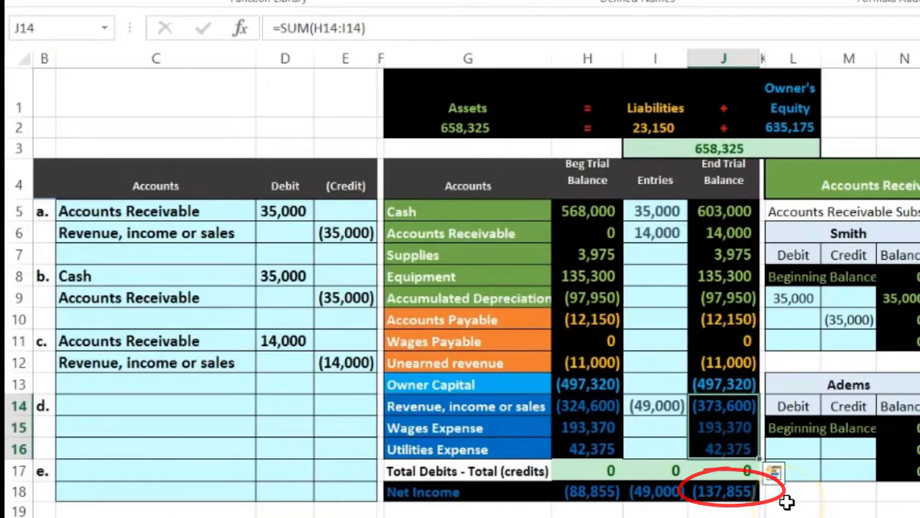
Link debit cell L16 in the subsidiary ledger to entry c's 14,000 debit and review the trial balance's Accounts Receivable row.
{"action": "left_click", "coordinate": [804, 362]}
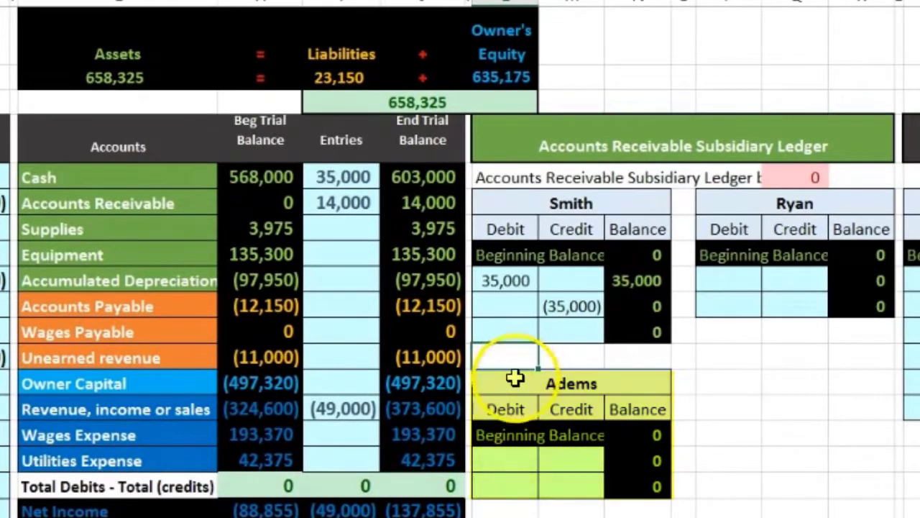
{"action": "left_click", "coordinate": [509, 457]}
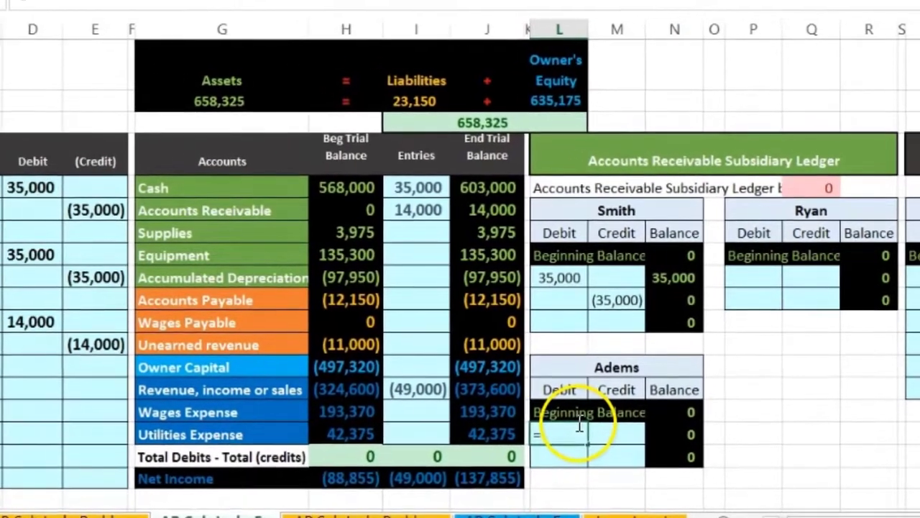
{"action": "type", "text": "="}
{"action": "key", "text": "Return"}
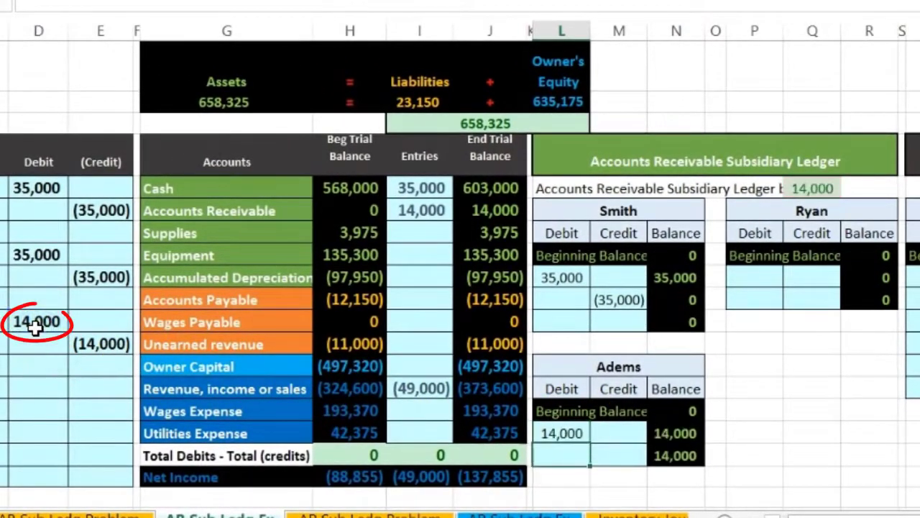
{"action": "left_click", "coordinate": [606, 299]}
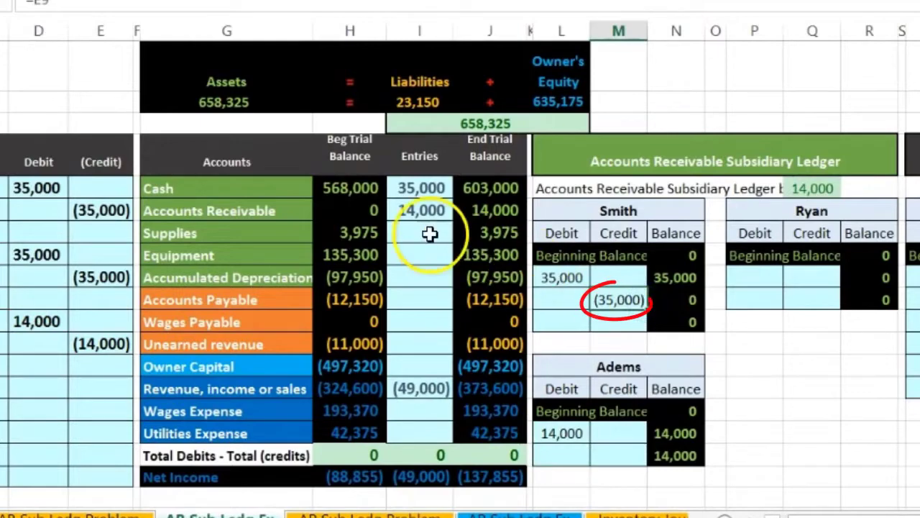
{"action": "left_click_drag", "start_coordinate": [263, 212], "coordinate": [509, 200]}
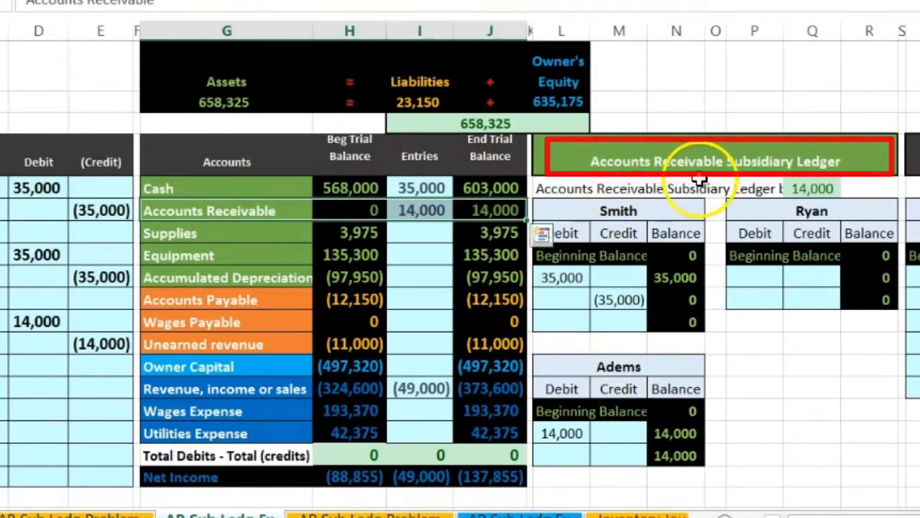
Link the next open Accounts Receivable debit cell in the general ledger, T11, to debit cell L16 in the subsidiary ledger.
{"action": "left_click", "coordinate": [620, 455]}
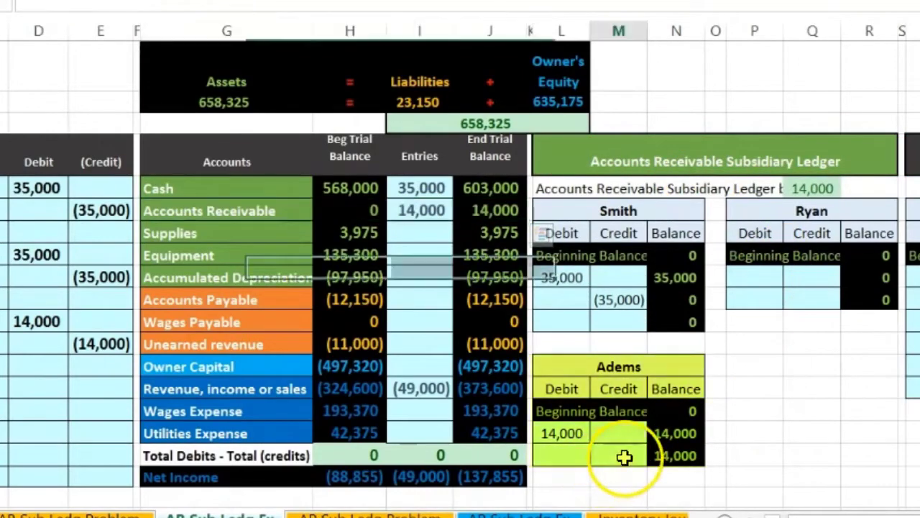
{"action": "key", "text": "Right"}
{"action": "key", "text": "Right"}
{"action": "key", "text": "Right"}
{"action": "key", "text": "Right"}
{"action": "key", "text": "Right"}
{"action": "key", "text": "Right"}
{"action": "key", "text": "Right"}
{"action": "key", "text": "Right"}
{"action": "key", "text": "Right"}
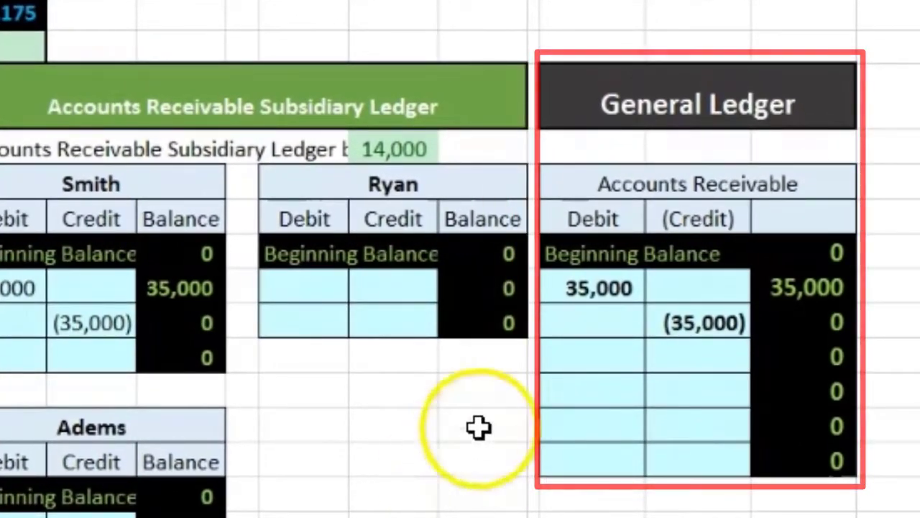
{"action": "left_click", "coordinate": [588, 358]}
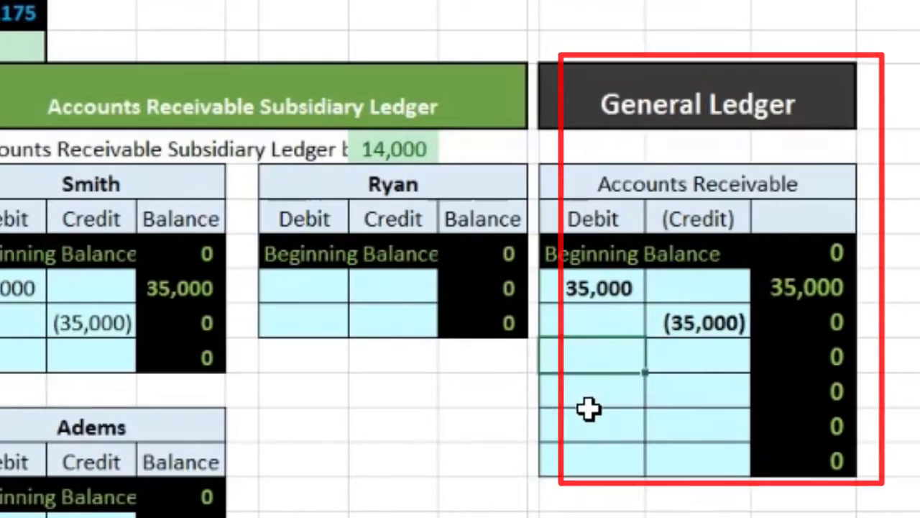
{"action": "type", "text": "="}
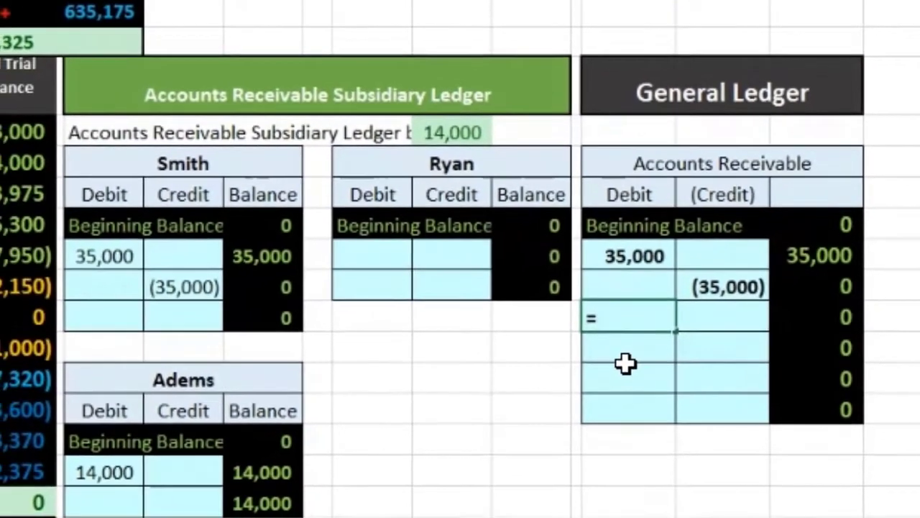
{"action": "left_click", "coordinate": [56, 515]}
{"action": "left_click", "coordinate": [161, 460]}
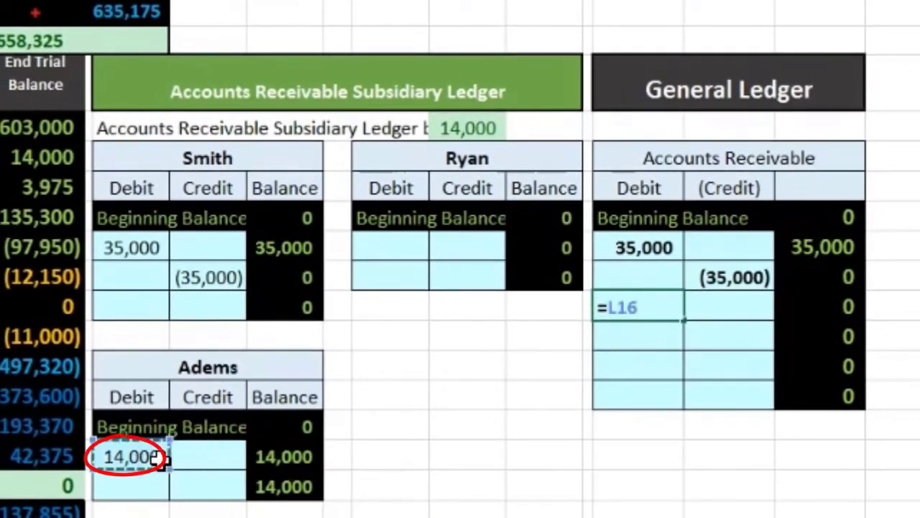
{"action": "key", "text": "Return"}
Compare the ending Accounts Receivable balance in the general ledger with the subsidiary ledger total, its formula and the trial balance.
{"action": "left_click", "coordinate": [827, 397]}
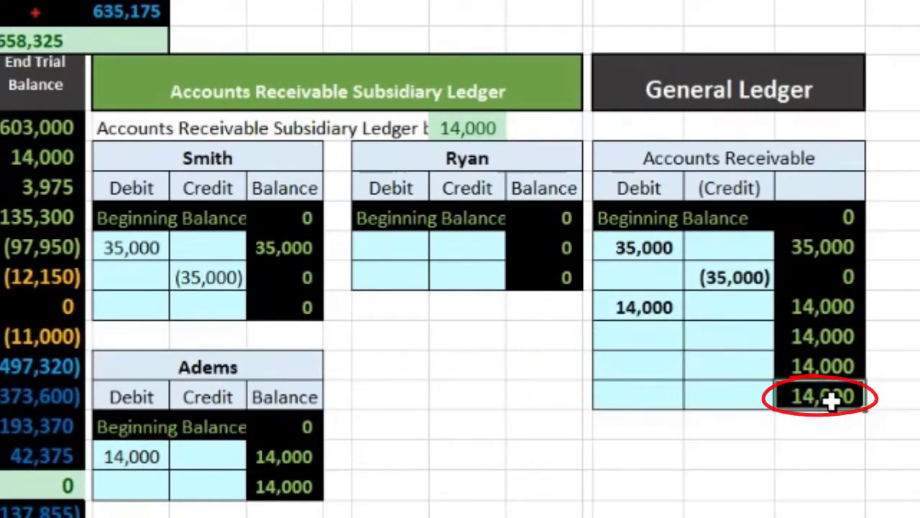
{"action": "double_click", "coordinate": [461, 129]}
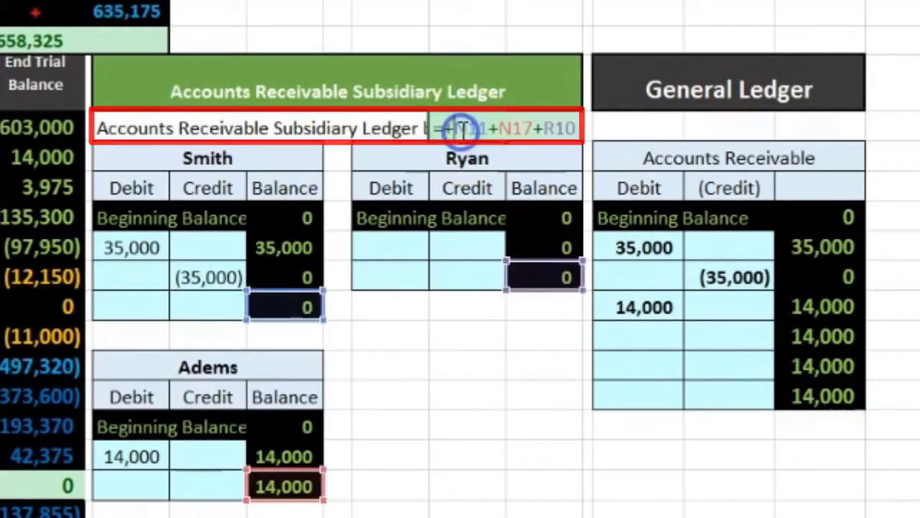
{"action": "key", "text": "Return"}
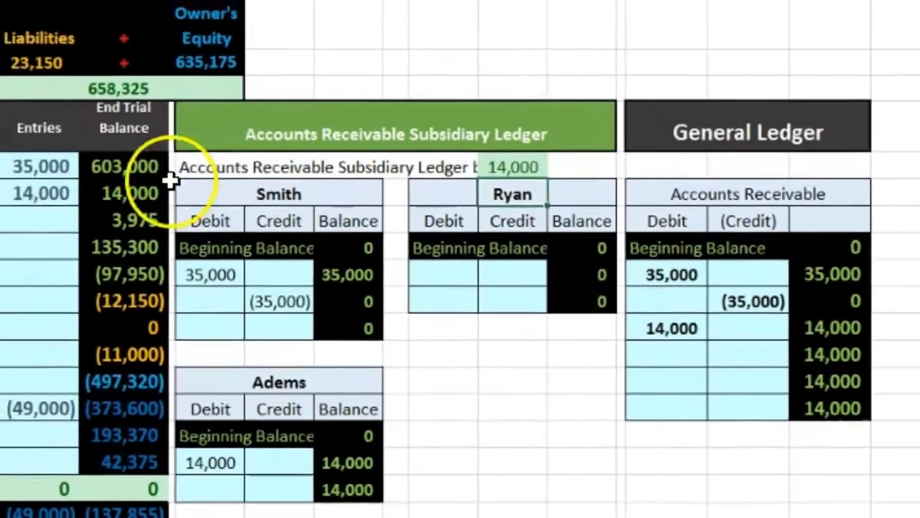
{"action": "left_click", "coordinate": [165, 186]}
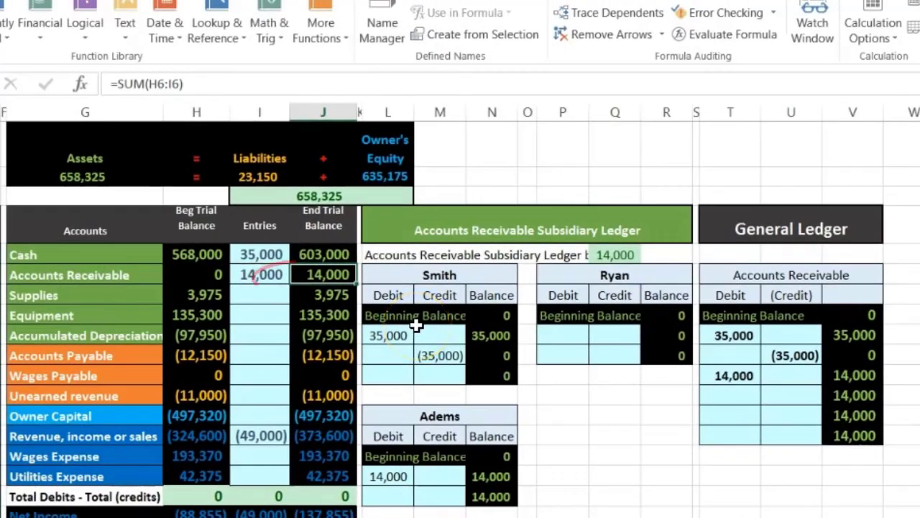
{"action": "left_click", "coordinate": [716, 278]}
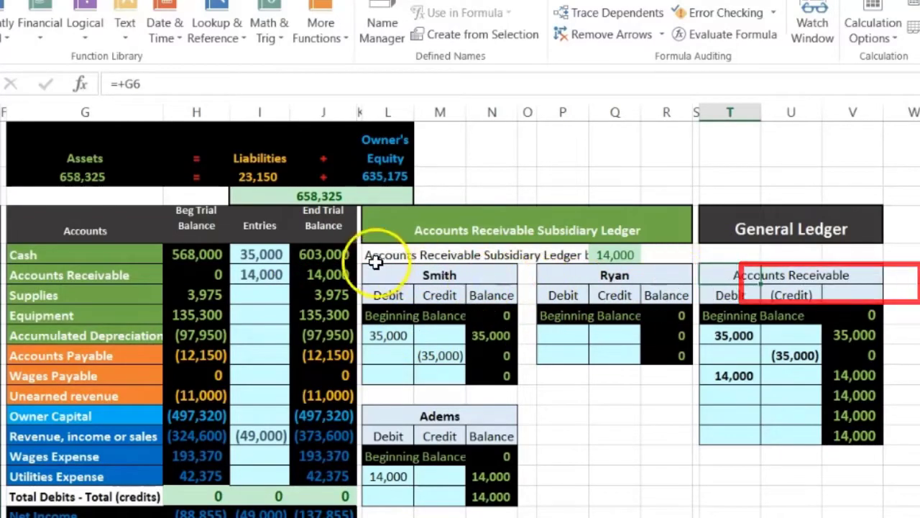
{"action": "left_click", "coordinate": [732, 229]}
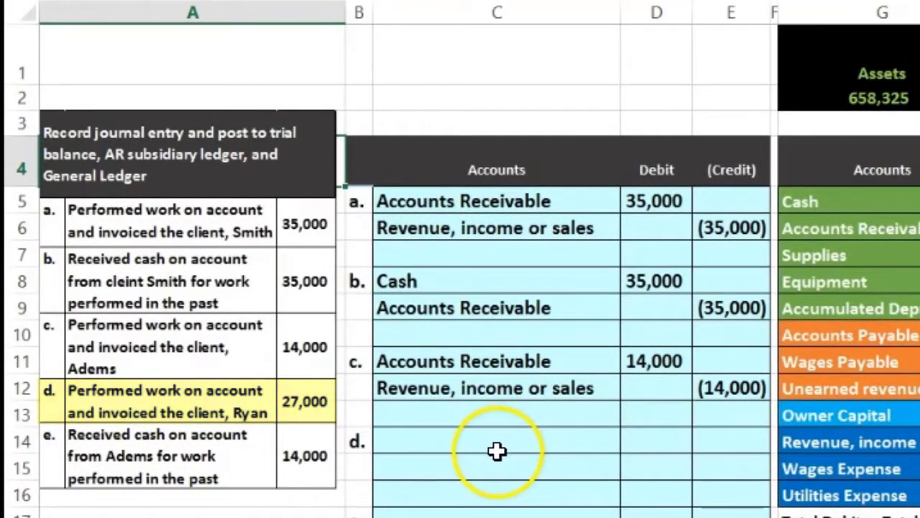
Copy the Accounts Receivable account name from the trial balance and paste it as values into C14 for entry d.
{"action": "left_click", "coordinate": [460, 445]}
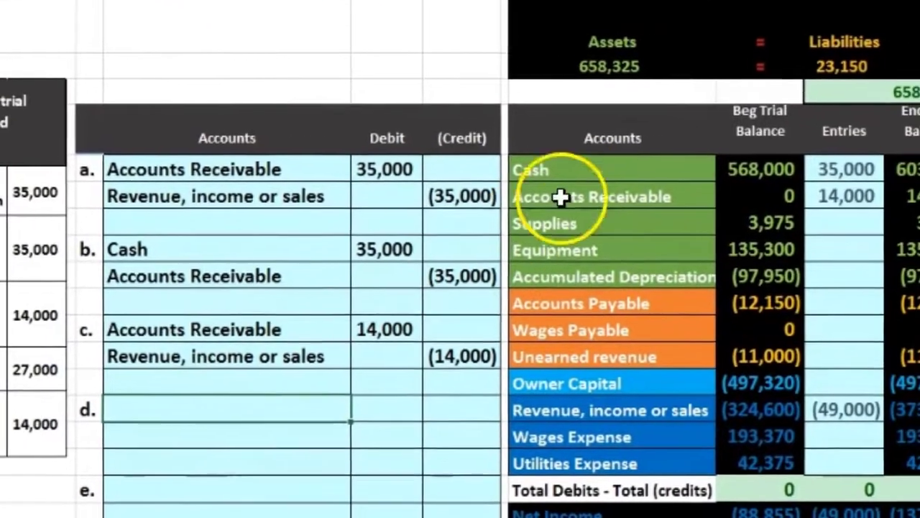
{"action": "left_click", "coordinate": [585, 171]}
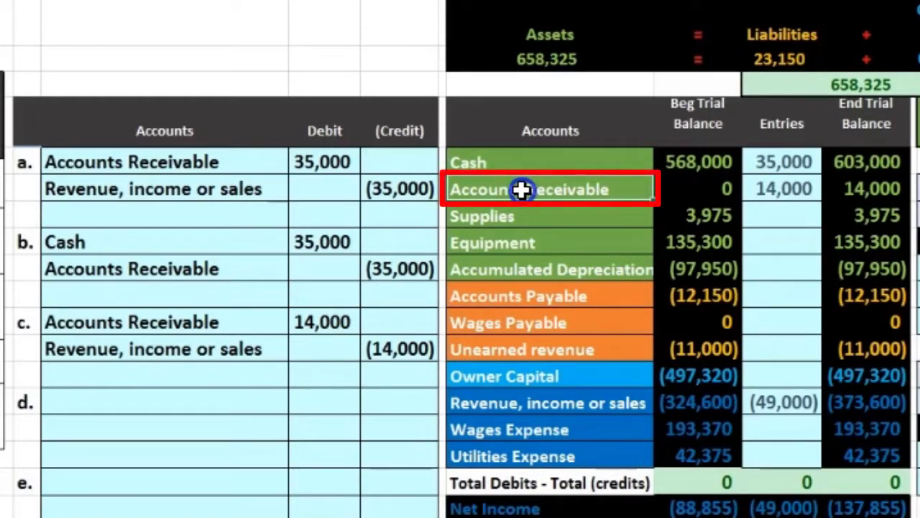
{"action": "left_click_drag", "start_coordinate": [522, 189], "coordinate": [866, 193]}
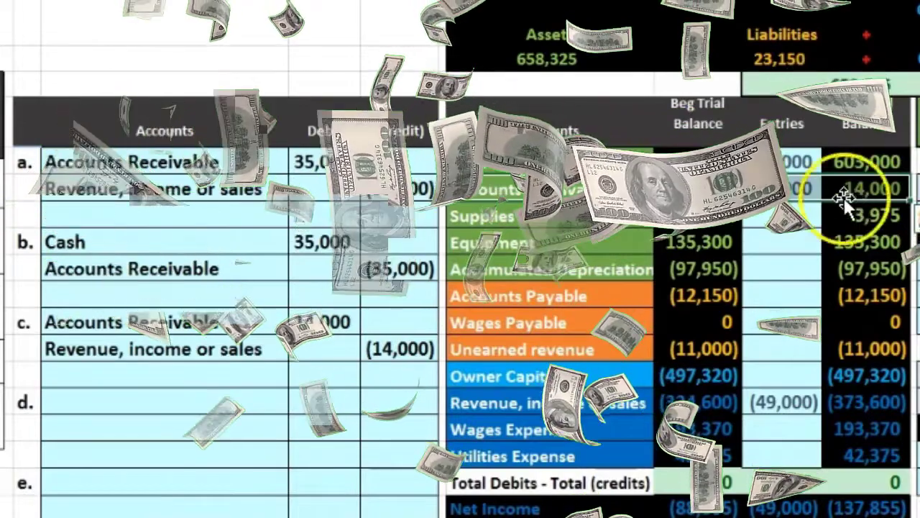
{"action": "left_click", "coordinate": [588, 182]}
{"action": "right_click", "coordinate": [588, 183]}
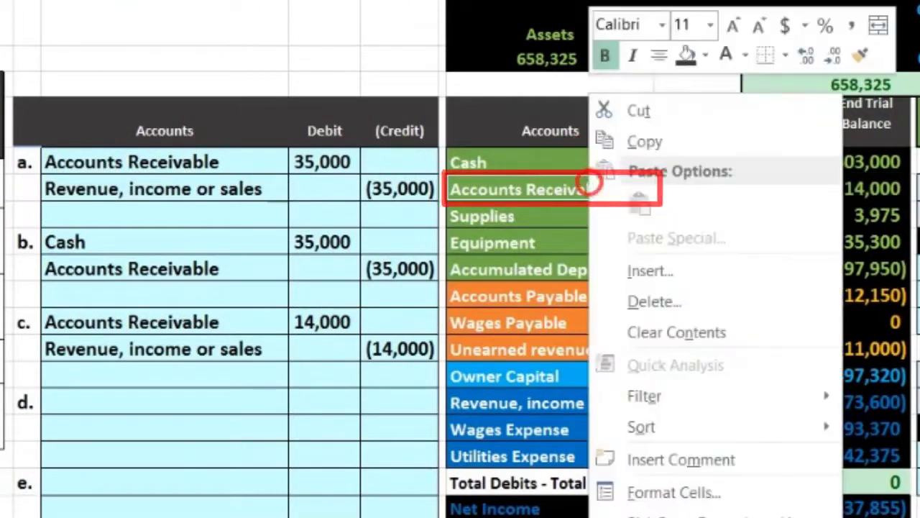
{"action": "left_click", "coordinate": [611, 144]}
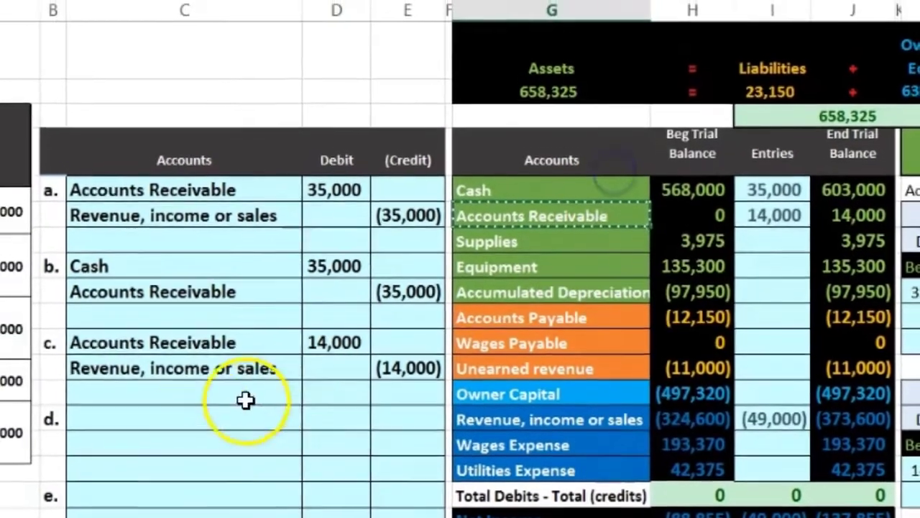
{"action": "left_click", "coordinate": [155, 416]}
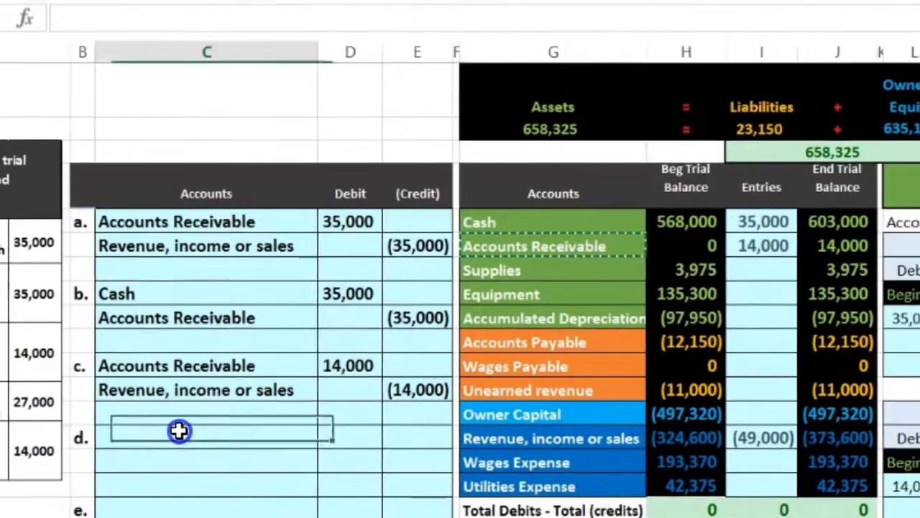
{"action": "right_click", "coordinate": [155, 416]}
{"action": "left_click", "coordinate": [232, 40]}
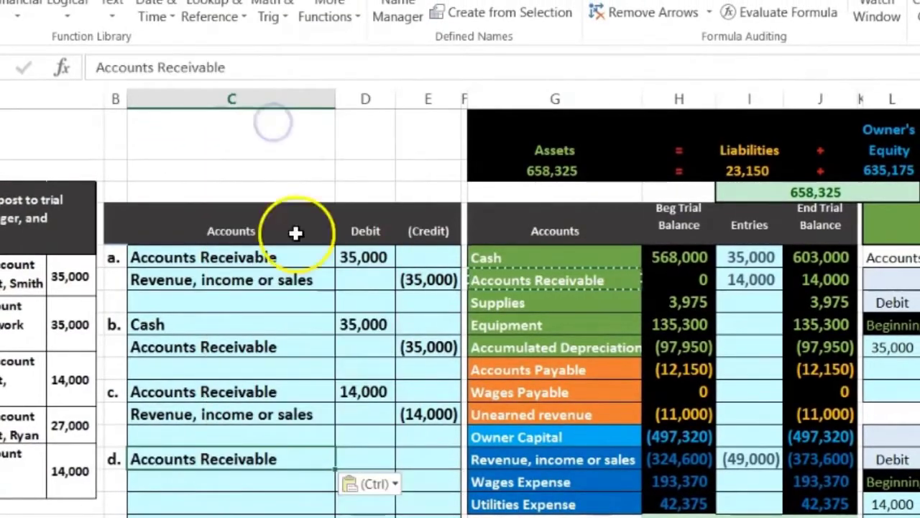
Enter entry d's 27000 debit in D14 and its -27000 credit in E15.
{"action": "left_click", "coordinate": [364, 448]}
{"action": "key", "text": "Escape"}
{"action": "type", "text": "27000"}
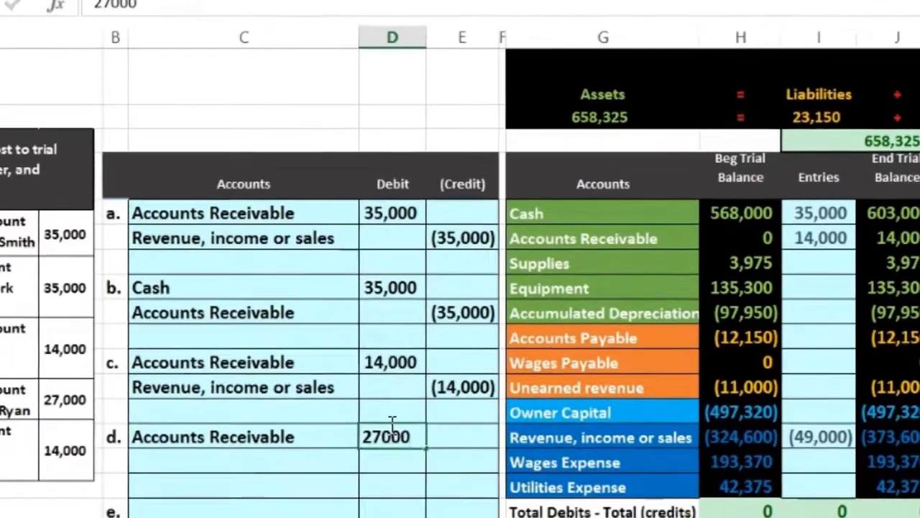
{"action": "key", "text": "Return"}
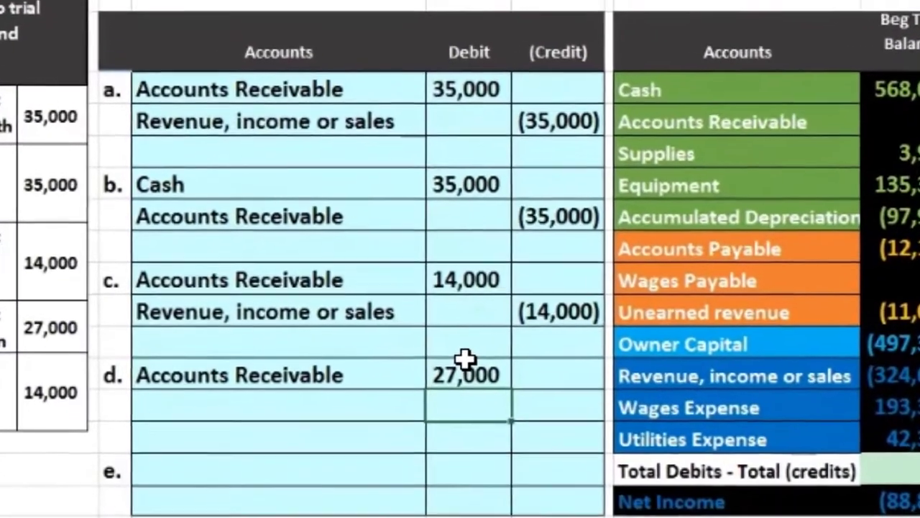
{"action": "key", "text": "Right"}
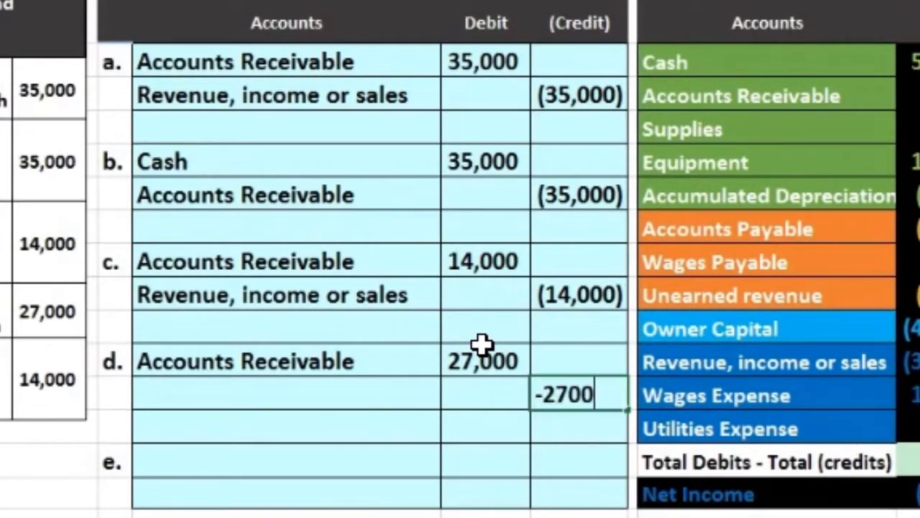
{"action": "key", "text": "Return"}
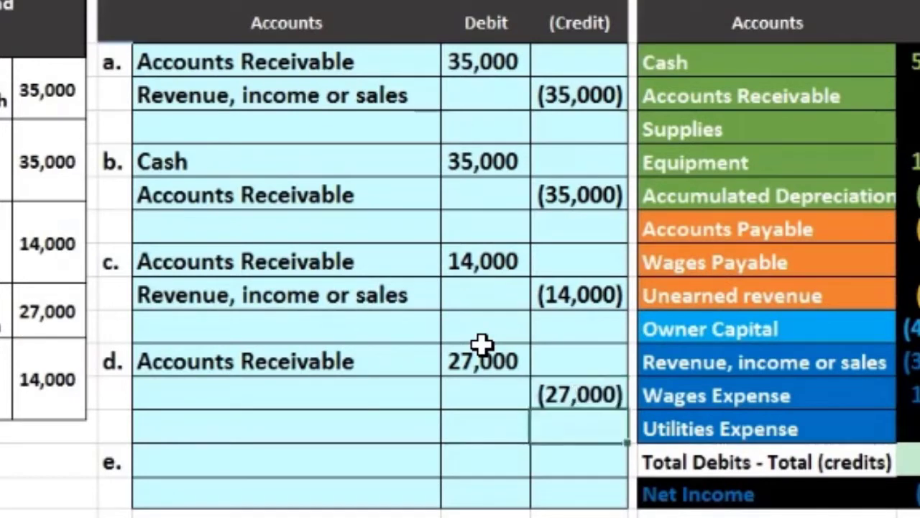
Copy the Revenue, income or sales account name from the trial balance and paste it as values into C15.
{"action": "left_click", "coordinate": [372, 391]}
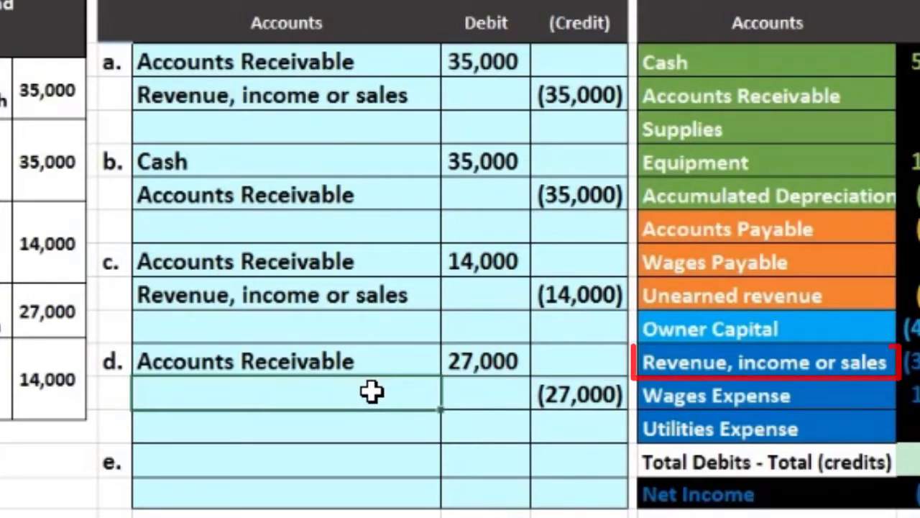
{"action": "left_click", "coordinate": [643, 362]}
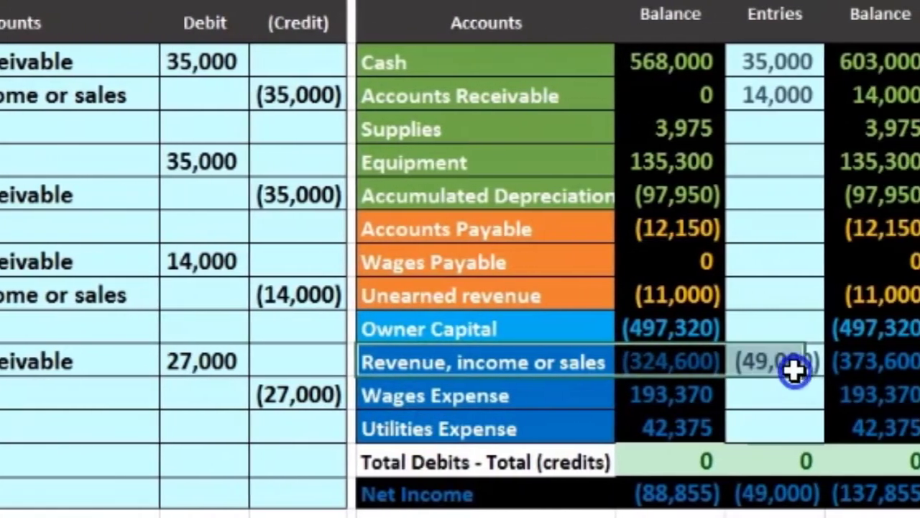
{"action": "left_click_drag", "start_coordinate": [794, 370], "coordinate": [832, 370]}
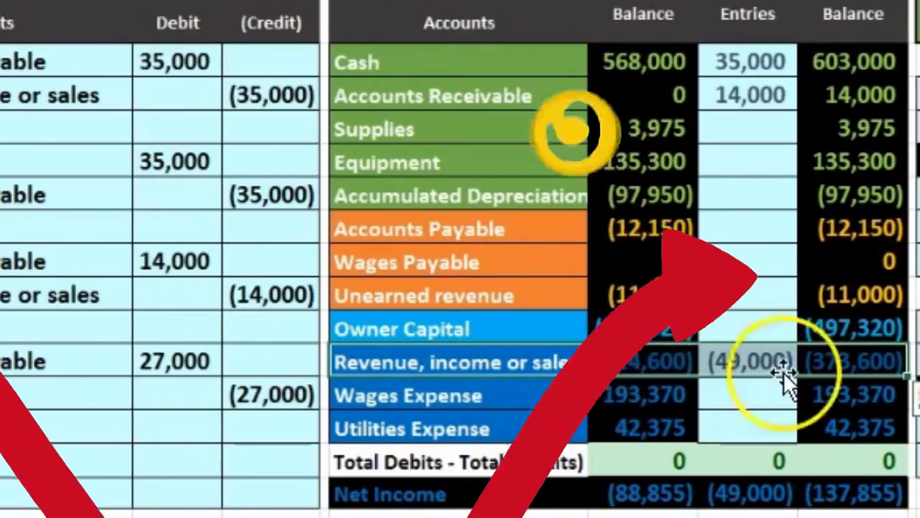
{"action": "left_click", "coordinate": [438, 365]}
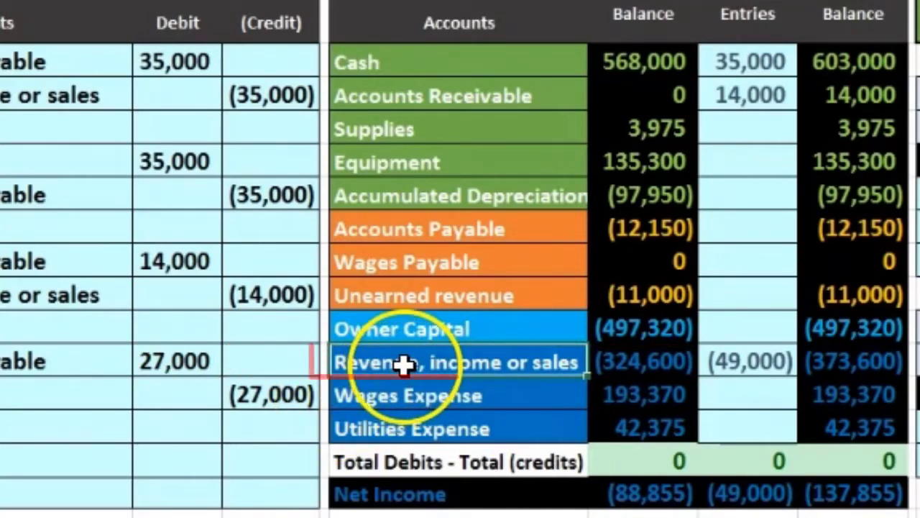
{"action": "right_click", "coordinate": [405, 367]}
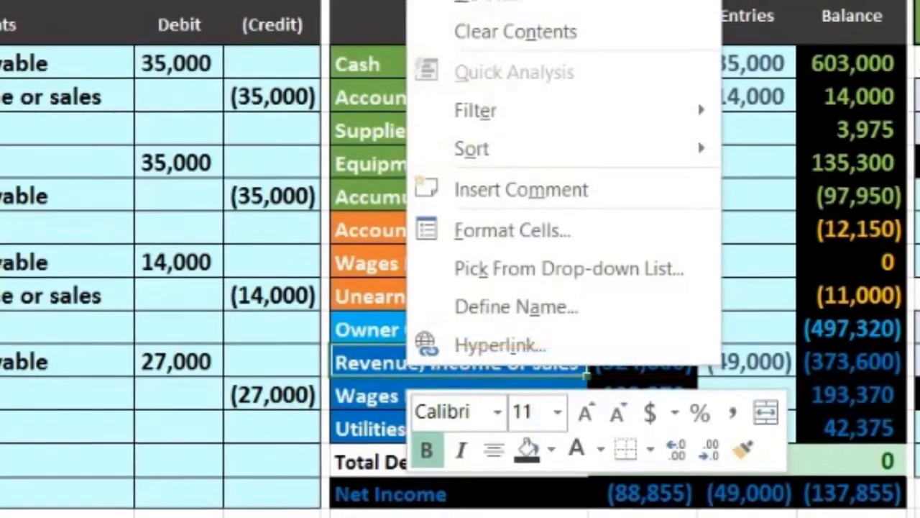
{"action": "left_click", "coordinate": [461, 4]}
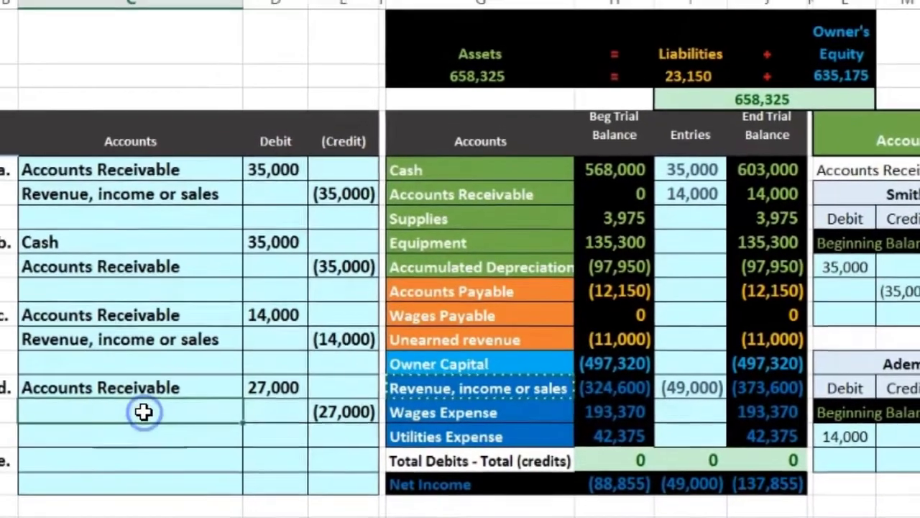
{"action": "right_click", "coordinate": [113, 408]}
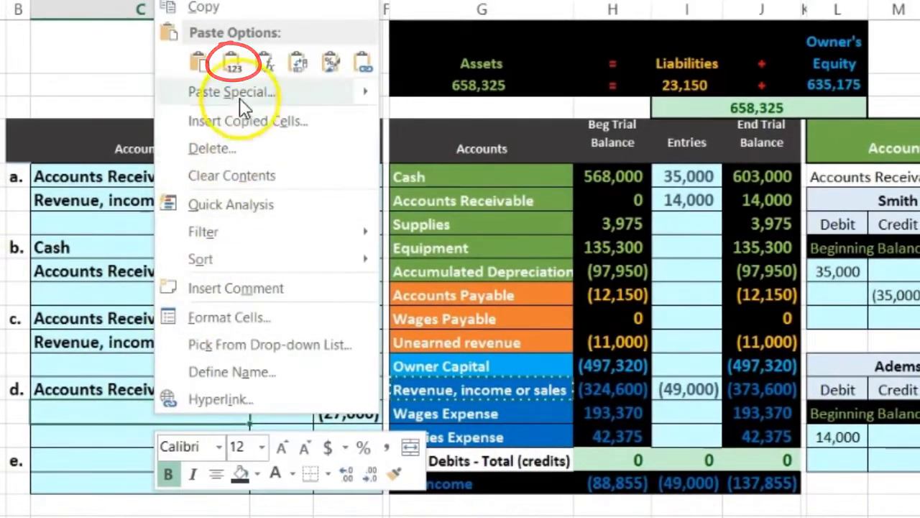
{"action": "left_click", "coordinate": [233, 64]}
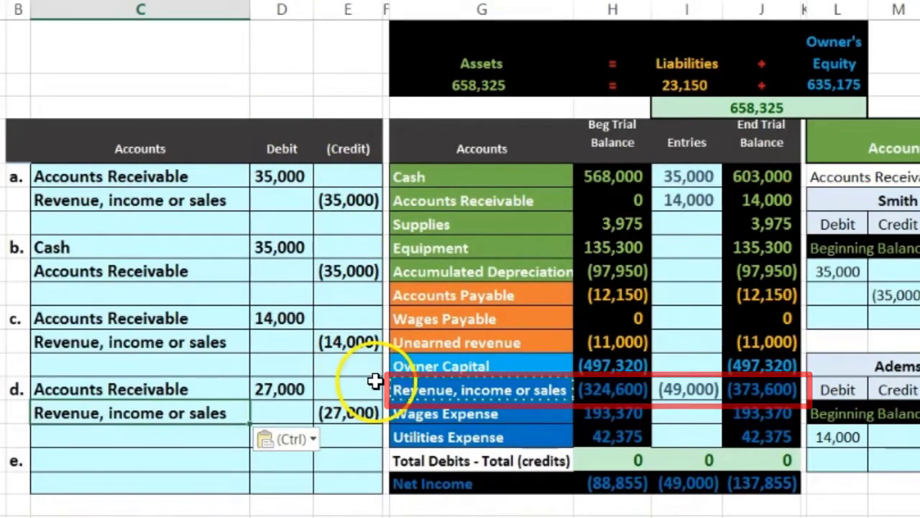
Extend the Accounts Receivable entries formula in the trial balance to =D5+E9+D11+D14.
{"action": "left_click", "coordinate": [674, 200]}
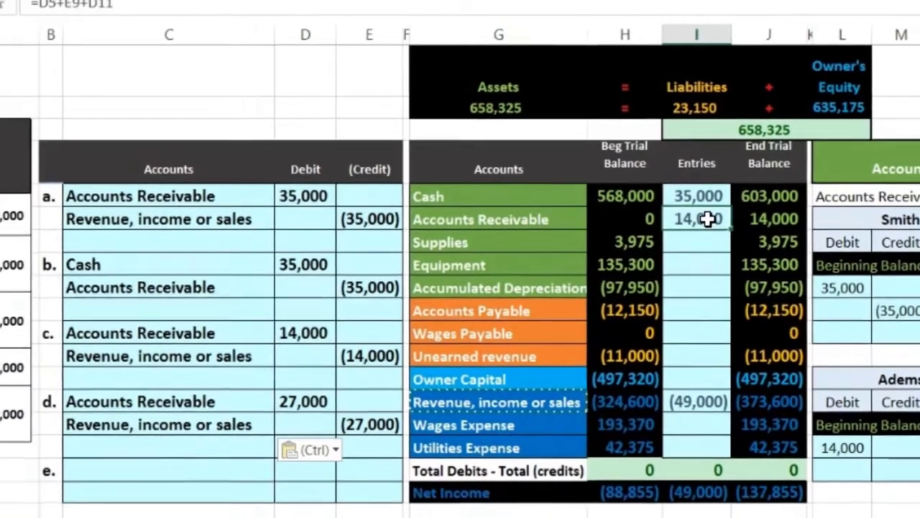
{"action": "double_click", "coordinate": [688, 200]}
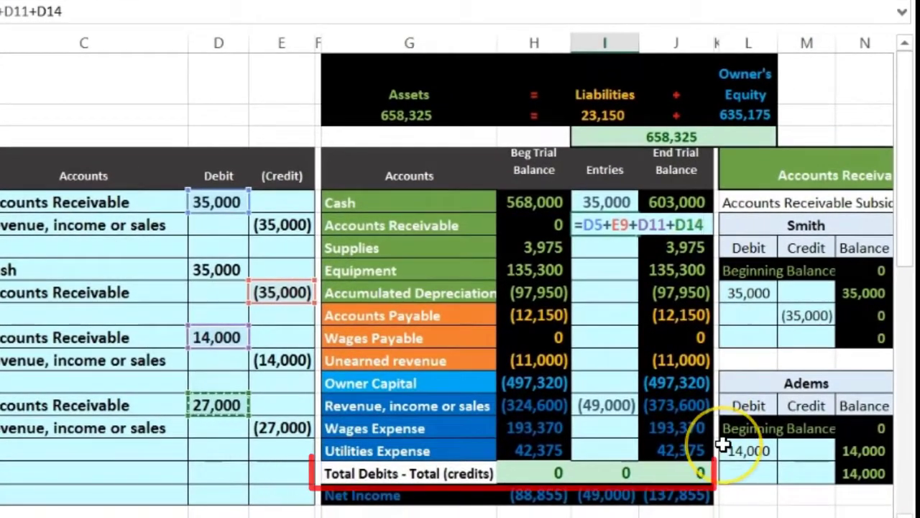
{"action": "key", "text": "Return"}
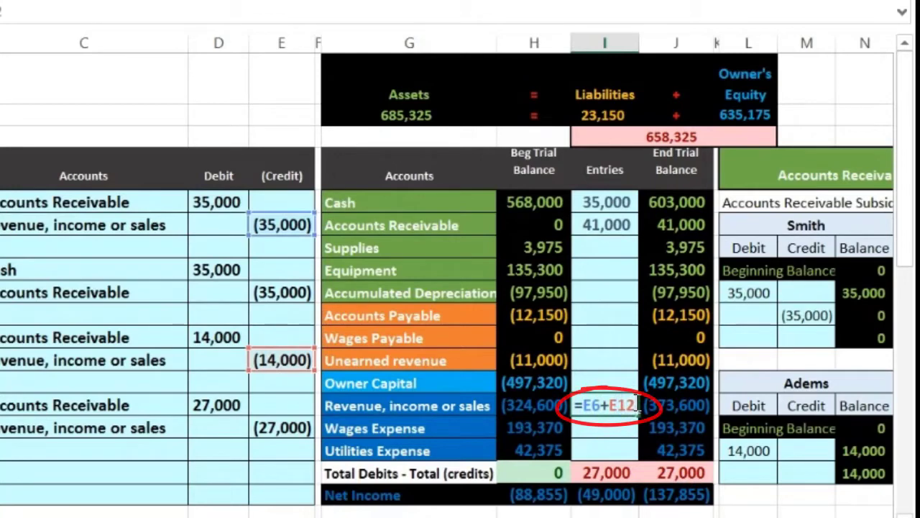
Extend the Revenue, income or sales entries formula in the trial balance to =E6+E12+E15.
{"action": "type", "text": "+"}
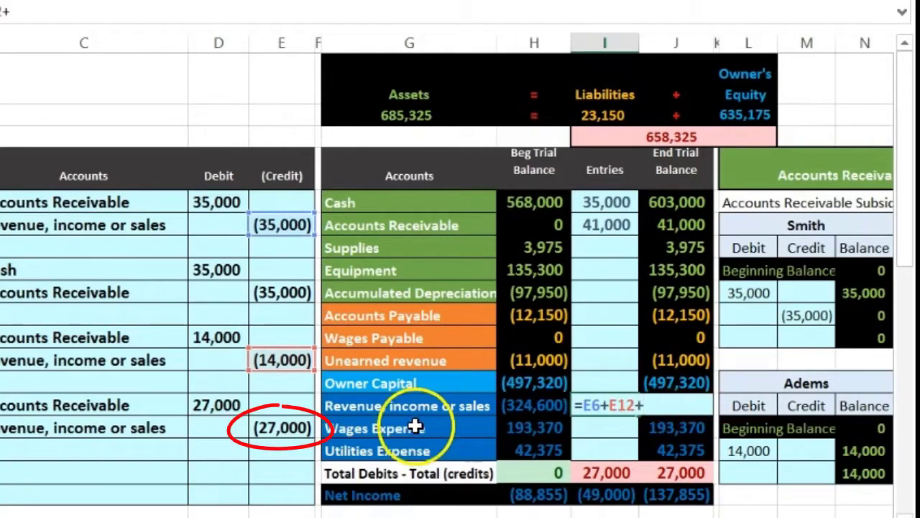
{"action": "left_click", "coordinate": [281, 419]}
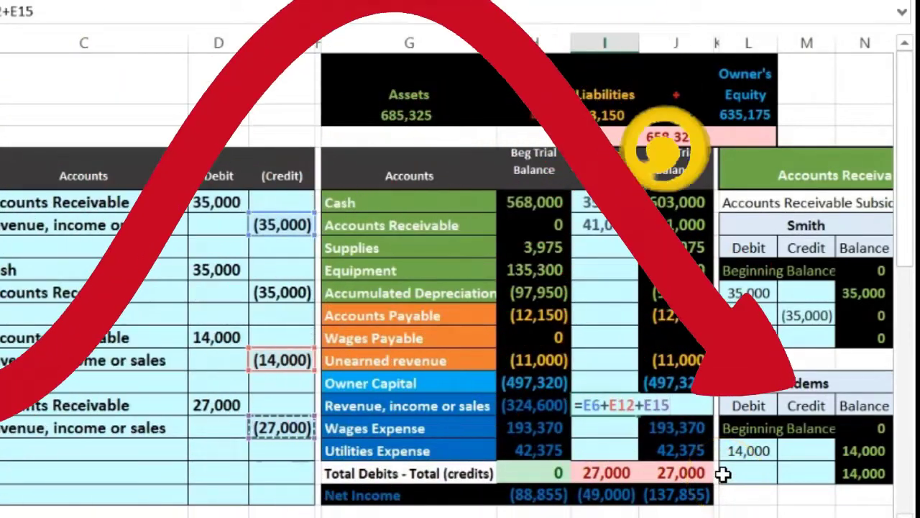
{"action": "key", "text": "Return"}
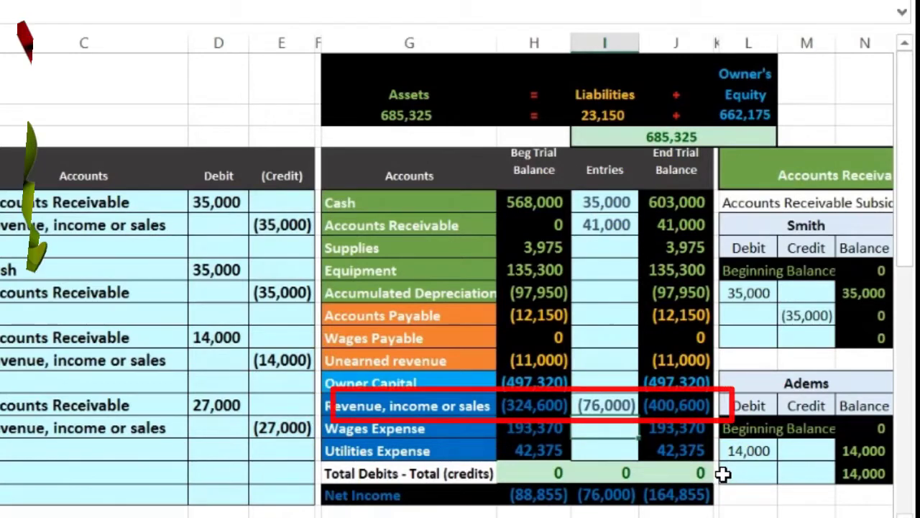
Post entry d to the client's accounts receivable subsidiary ledger by linking the first debit cell P9 to =D14.
{"action": "left_click", "coordinate": [683, 216]}
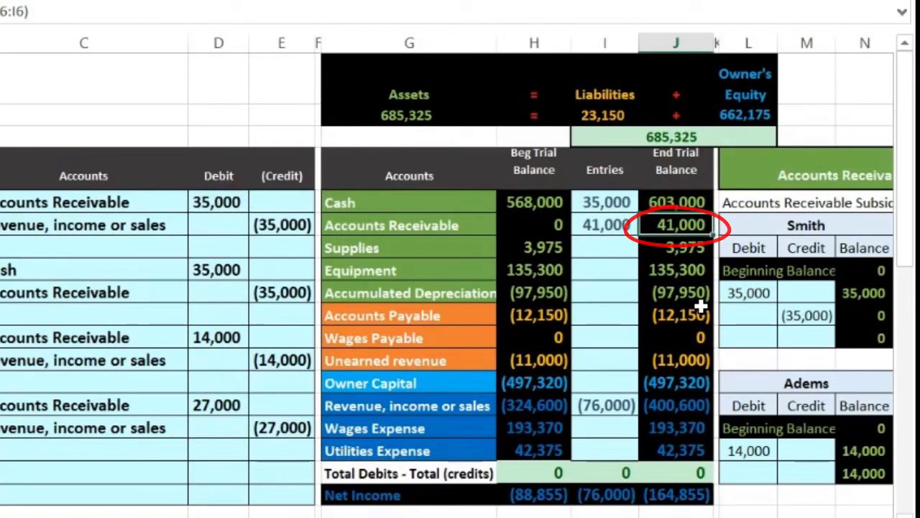
{"action": "key", "text": "Right"}
{"action": "key", "text": "Right"}
{"action": "key", "text": "Right"}
{"action": "key", "text": "Right"}
{"action": "key", "text": "Right"}
{"action": "key", "text": "Right"}
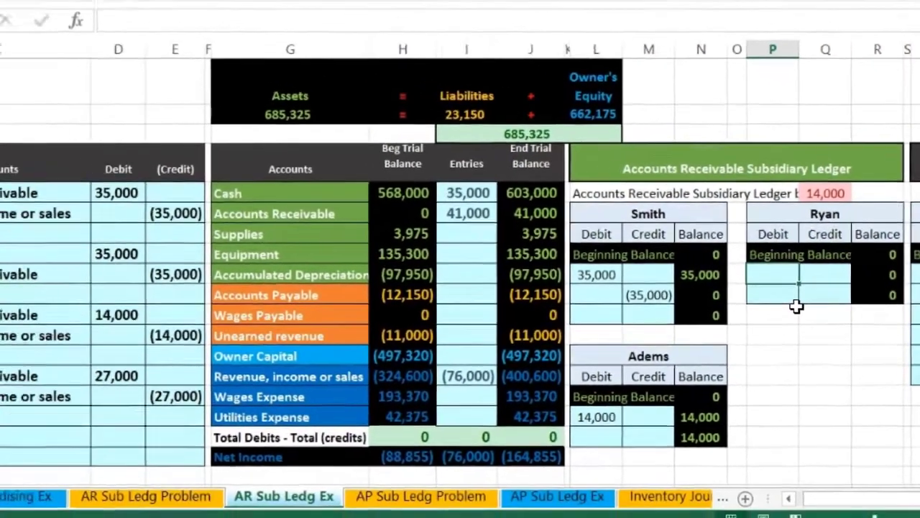
{"action": "type", "text": "="}
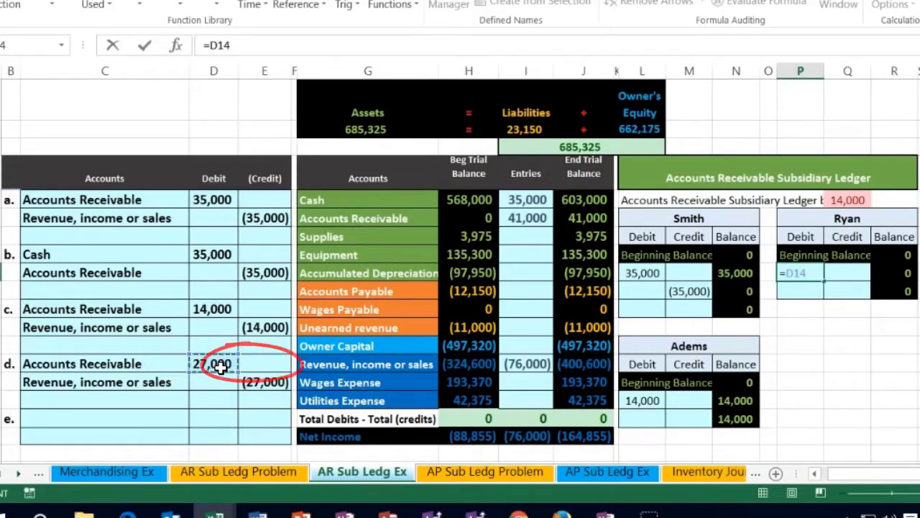
{"action": "key", "text": "Return"}
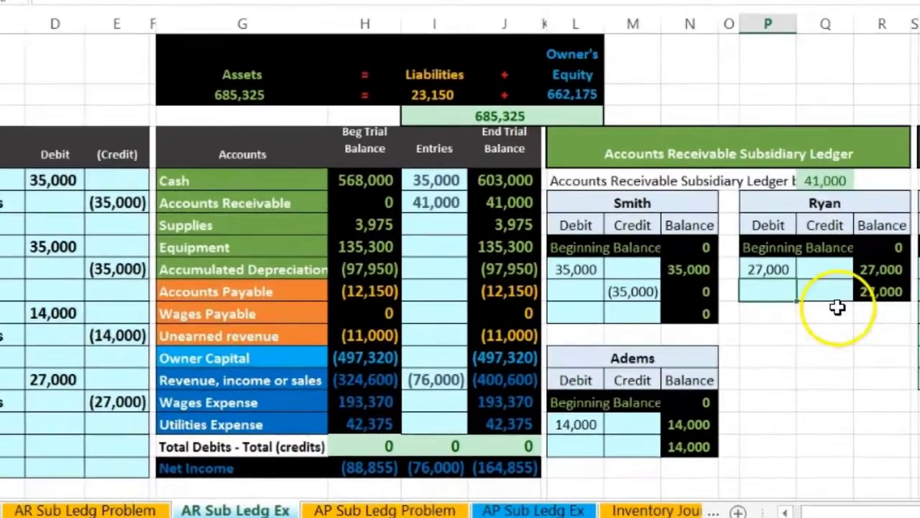
Check the subsidiary ledger balance formula against the client balances and the trial balance's Accounts Receivable.
{"action": "left_click", "coordinate": [894, 291]}
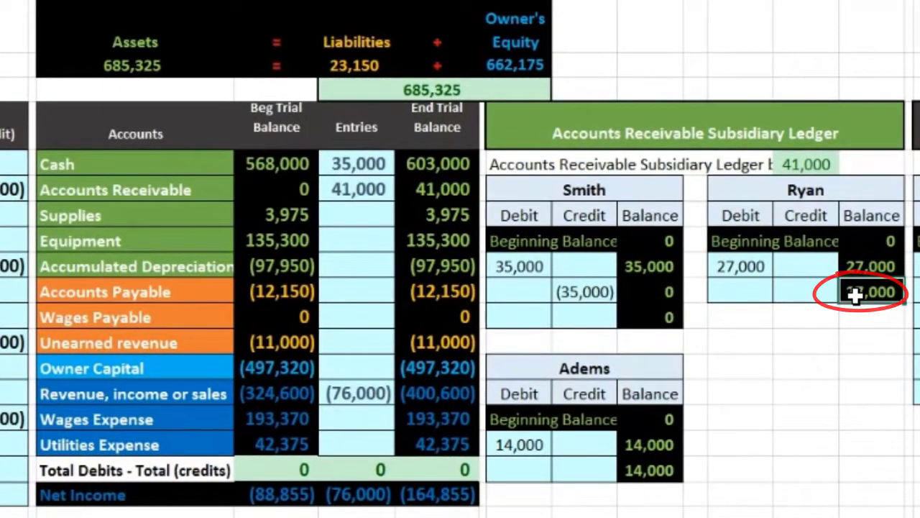
{"action": "double_click", "coordinate": [816, 164]}
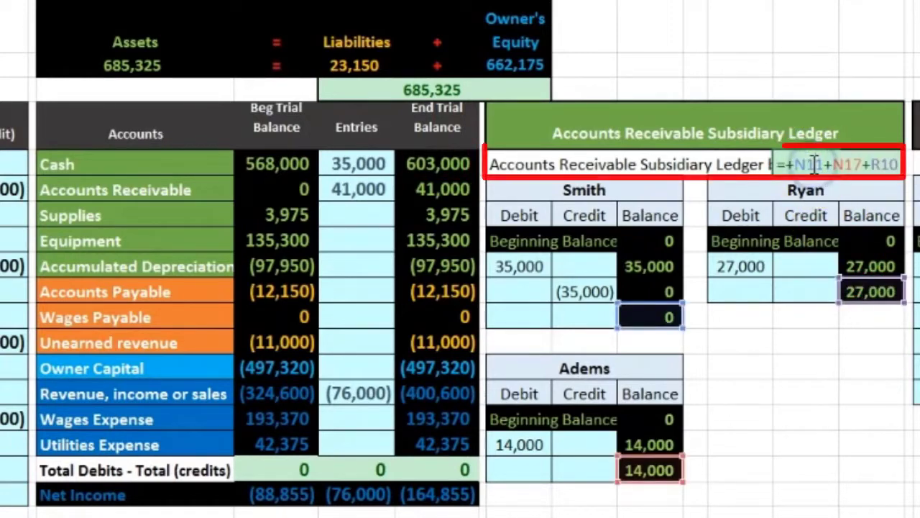
{"action": "key", "text": "Return"}
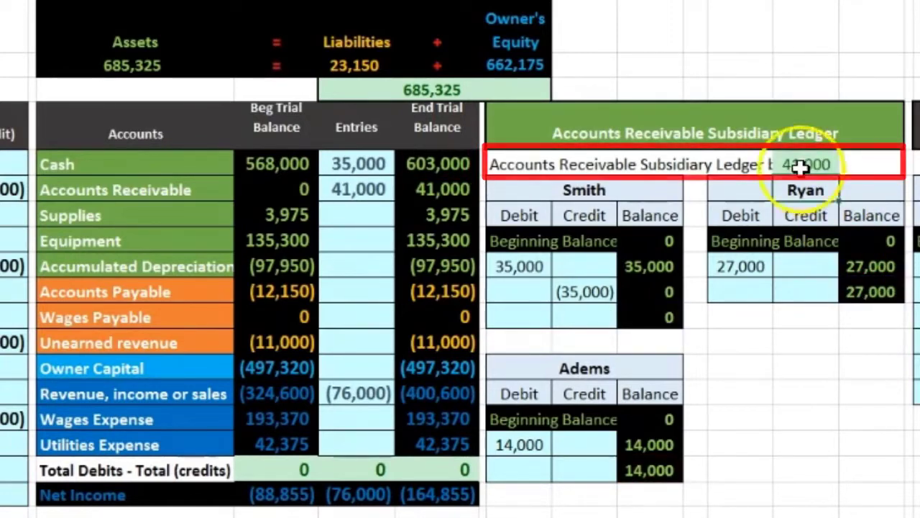
{"action": "left_click", "coordinate": [449, 189]}
{"action": "left_click", "coordinate": [866, 397]}
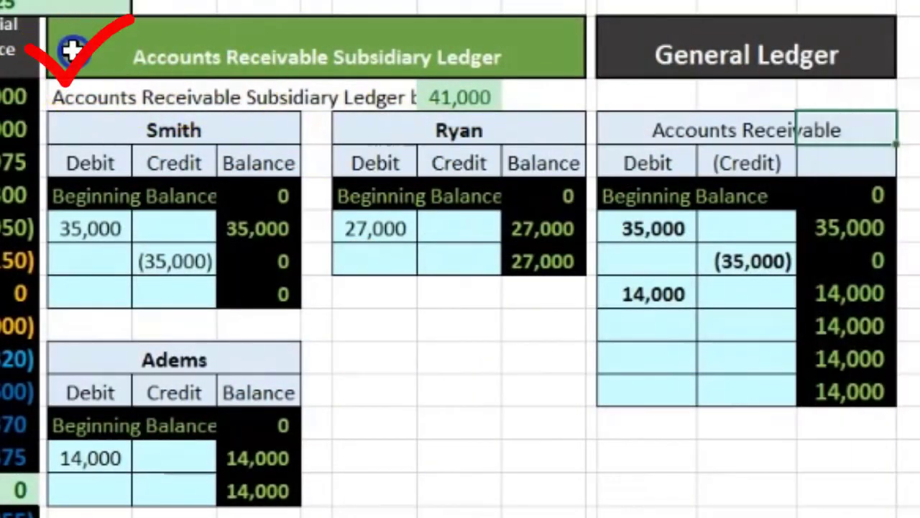
{"action": "left_click", "coordinate": [72, 49]}
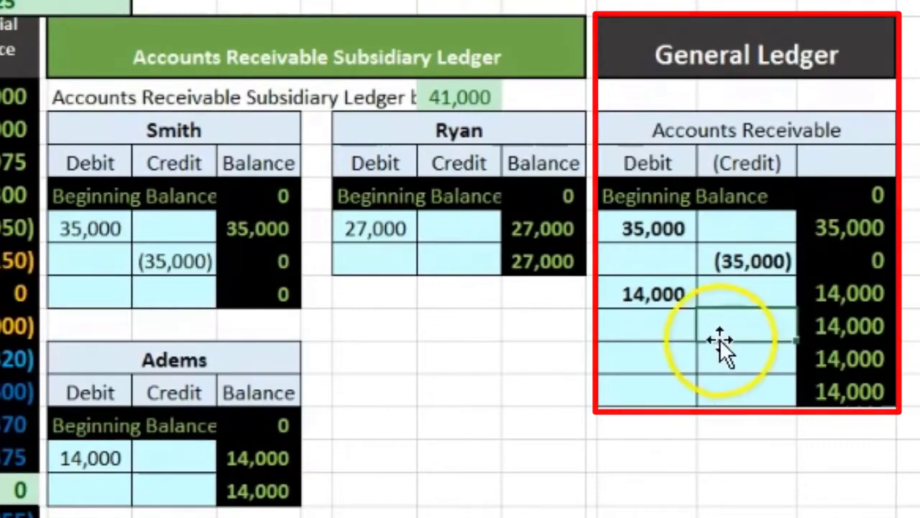
Post entry d to the general ledger's Accounts Receivable by entering =P9 in the debit cell below the 14,000 debit.
{"action": "left_click", "coordinate": [661, 327]}
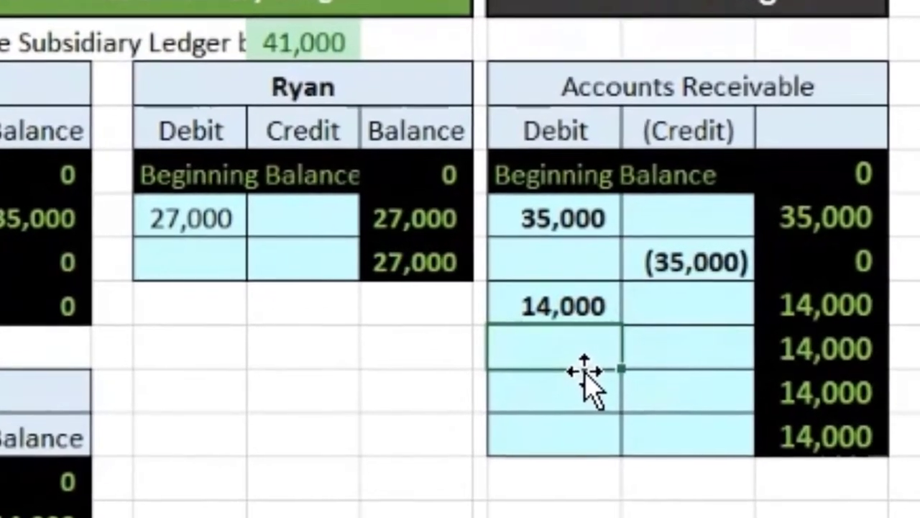
{"action": "type", "text": "="}
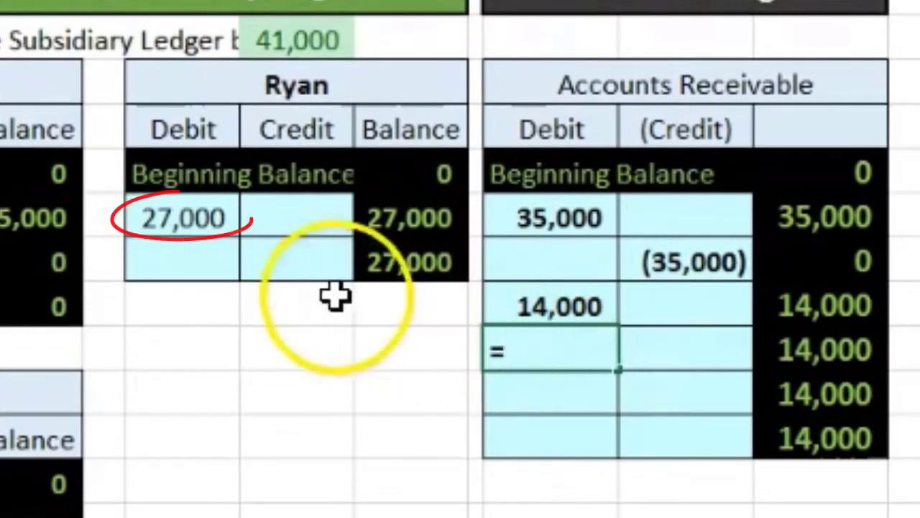
{"action": "left_click", "coordinate": [181, 220]}
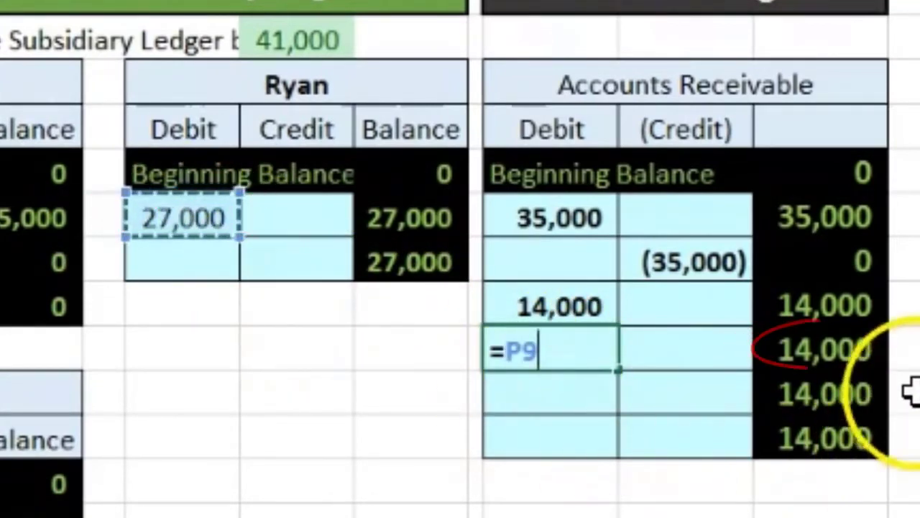
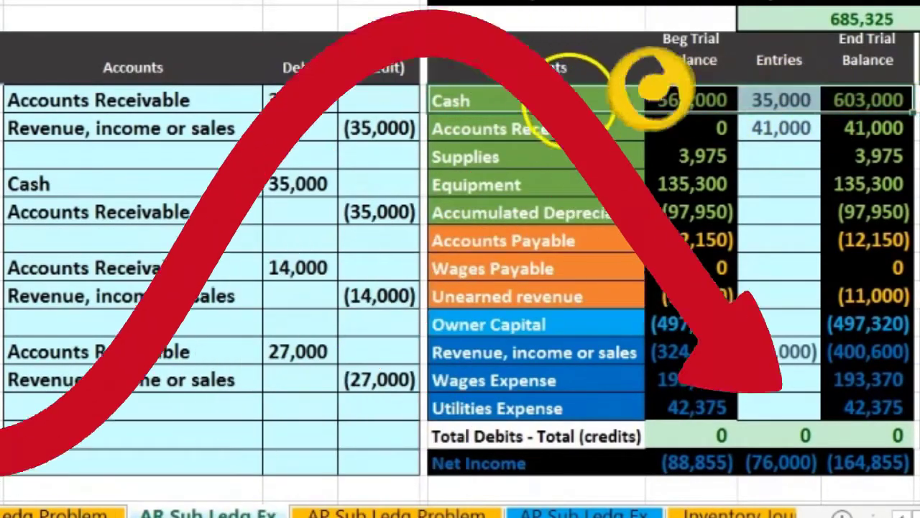
Copy the Cash account name from the trial balance and paste it as values into C17 for entry e.
{"action": "left_click", "coordinate": [568, 100]}
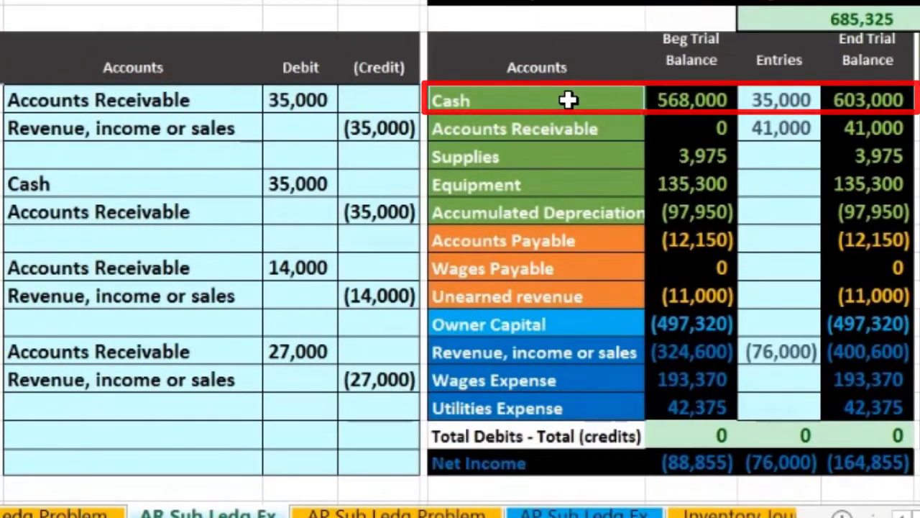
{"action": "right_click", "coordinate": [568, 100]}
{"action": "left_click", "coordinate": [594, 86]}
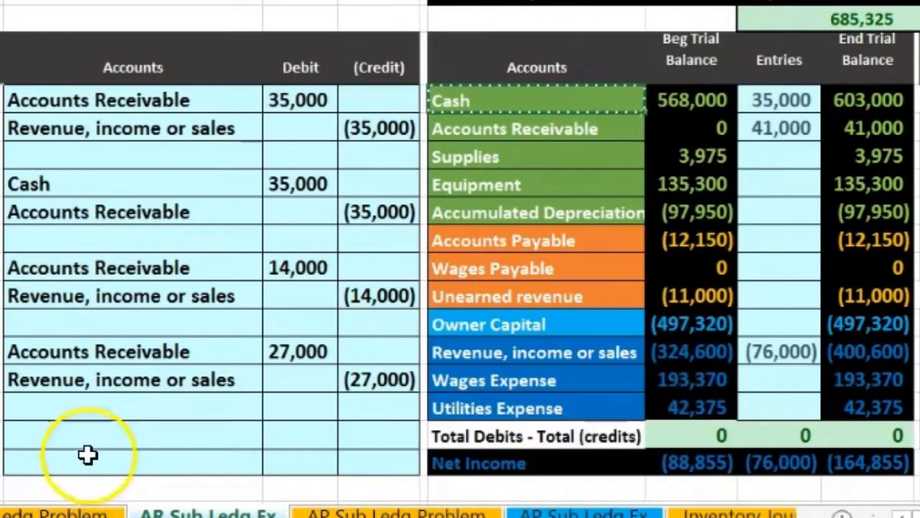
{"action": "right_click", "coordinate": [20, 438]}
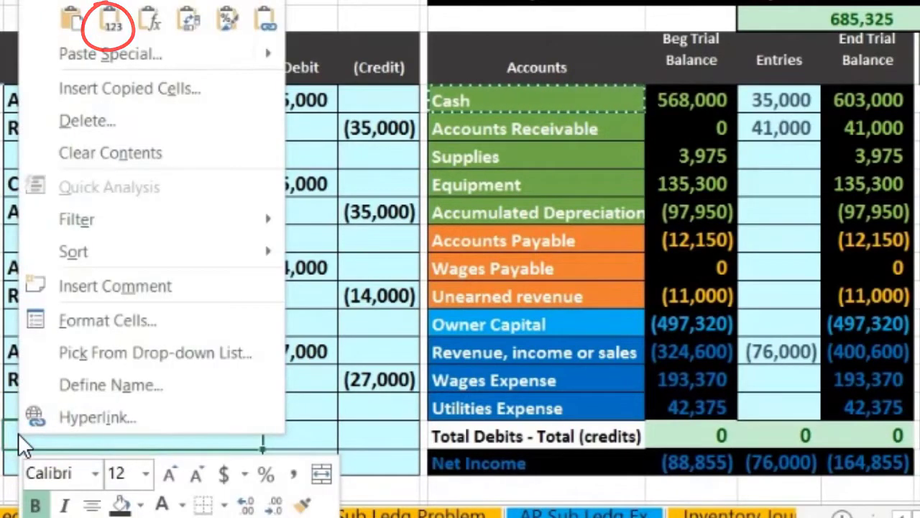
{"action": "left_click", "coordinate": [115, 23]}
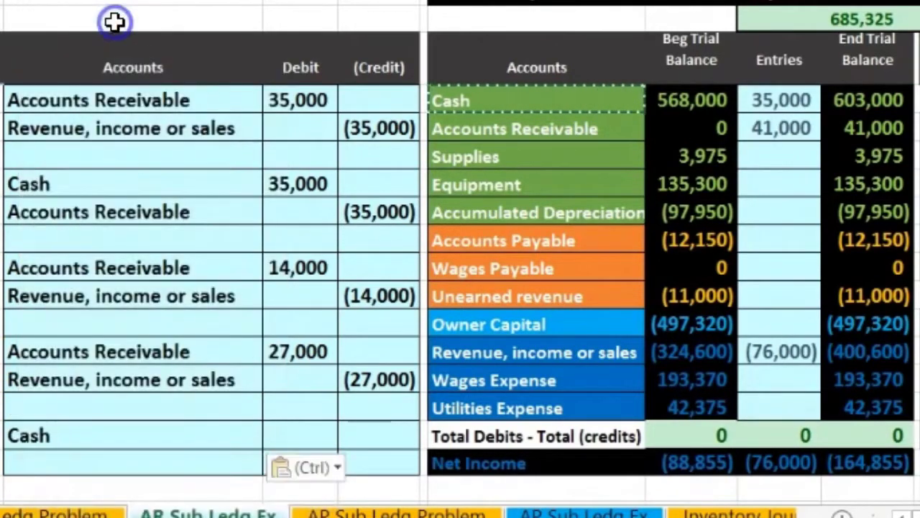
Enter entry e's 14000 debit in D17 and its -14000 credit in E18.
{"action": "left_click", "coordinate": [296, 431]}
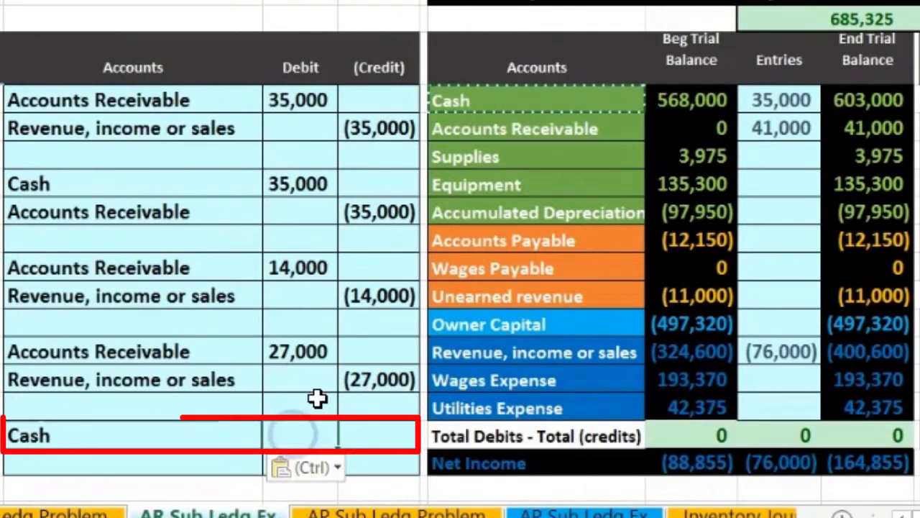
{"action": "type", "text": "14000"}
{"action": "key", "text": "Return"}
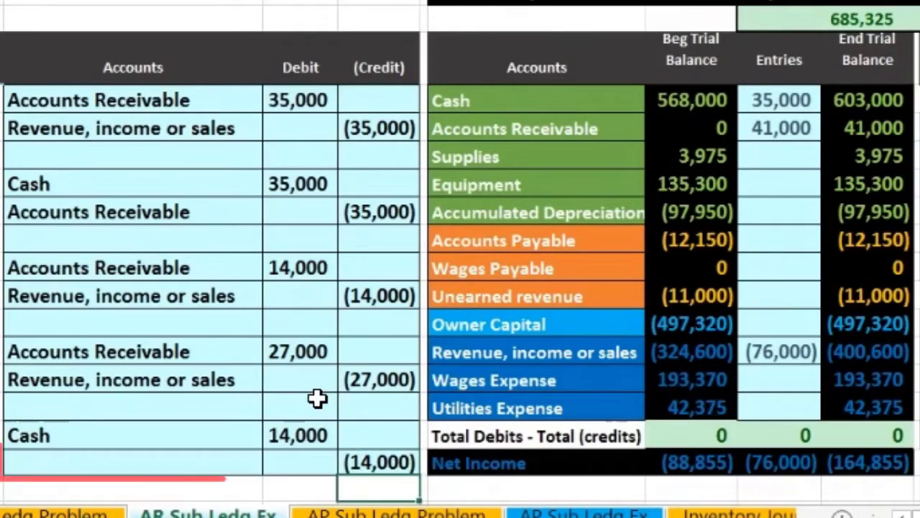
{"action": "left_click", "coordinate": [151, 454]}
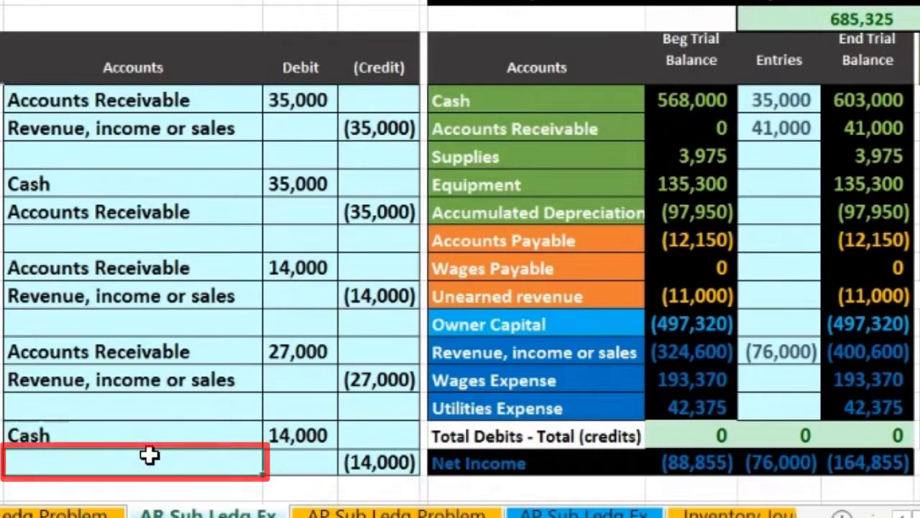
{"action": "left_click", "coordinate": [147, 436]}
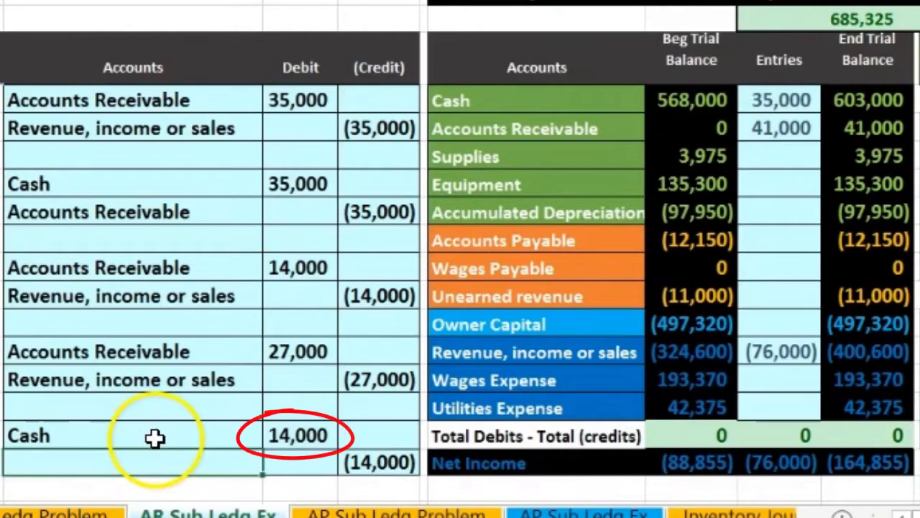
{"action": "left_click_drag", "start_coordinate": [451, 333], "coordinate": [402, 370]}
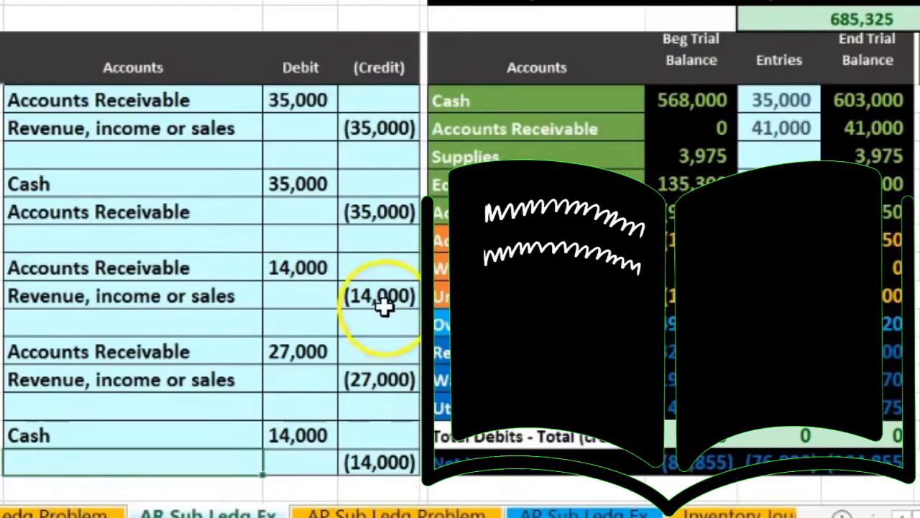
{"action": "left_click_drag", "start_coordinate": [367, 319], "coordinate": [388, 317]}
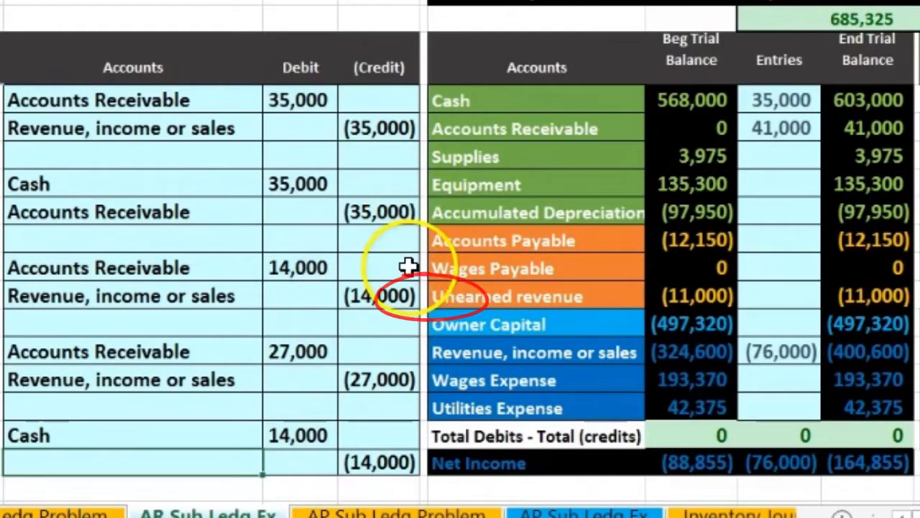
{"action": "left_click", "coordinate": [838, 123]}
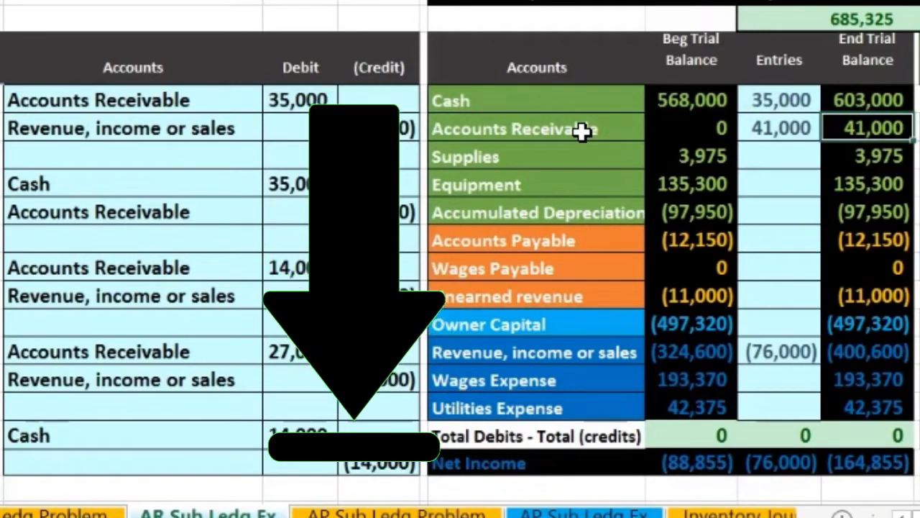
Copy the Accounts Receivable account name from the trial balance and paste it as values into C18.
{"action": "left_click", "coordinate": [581, 101]}
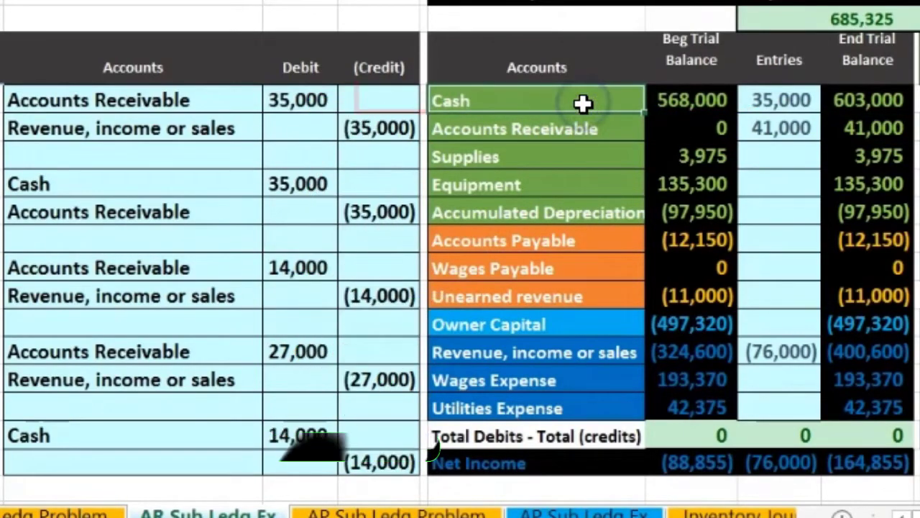
{"action": "left_click", "coordinate": [585, 129]}
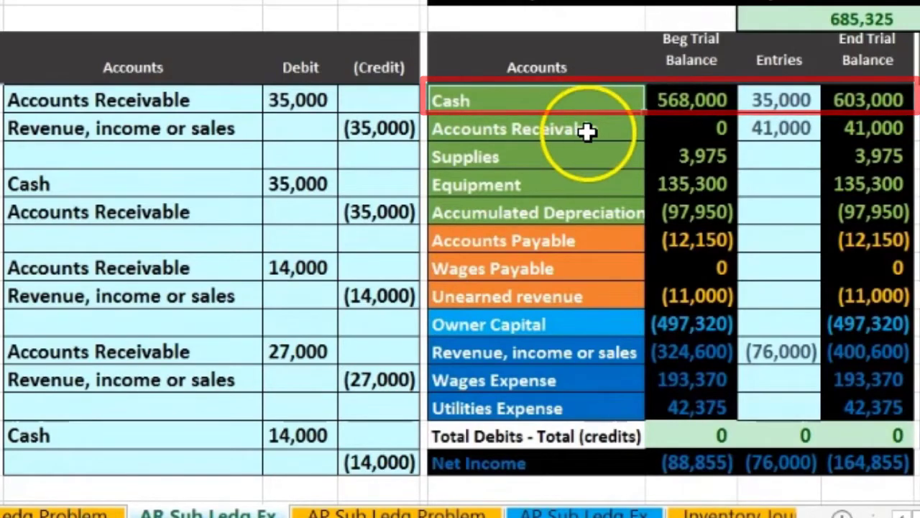
{"action": "right_click", "coordinate": [596, 132]}
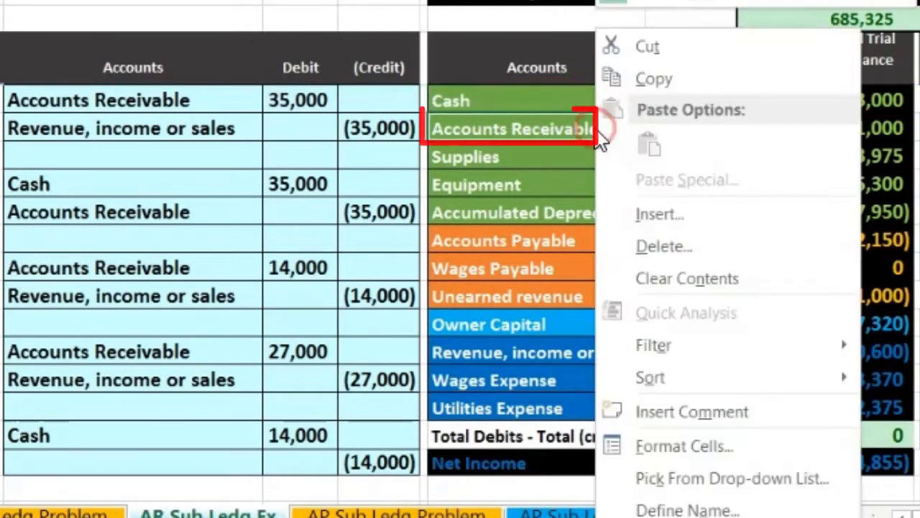
{"action": "left_click", "coordinate": [621, 83]}
{"action": "left_click", "coordinate": [182, 459]}
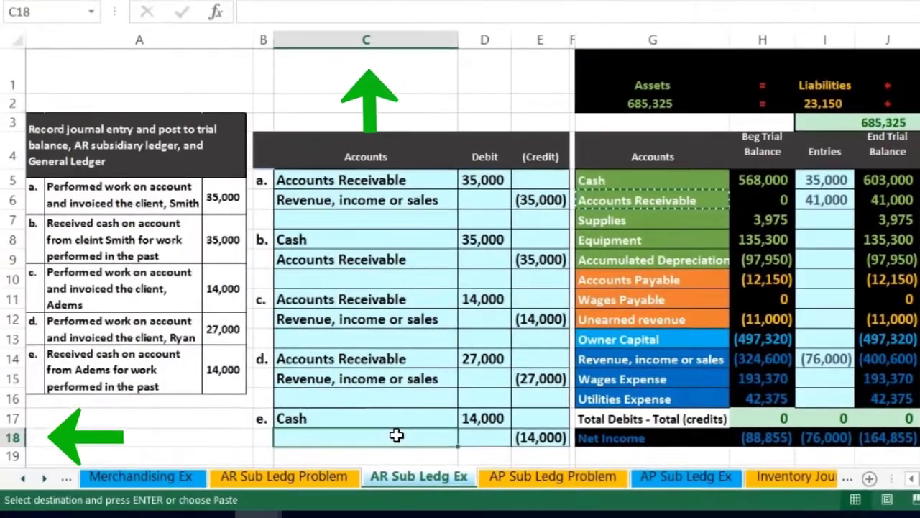
{"action": "right_click", "coordinate": [397, 435]}
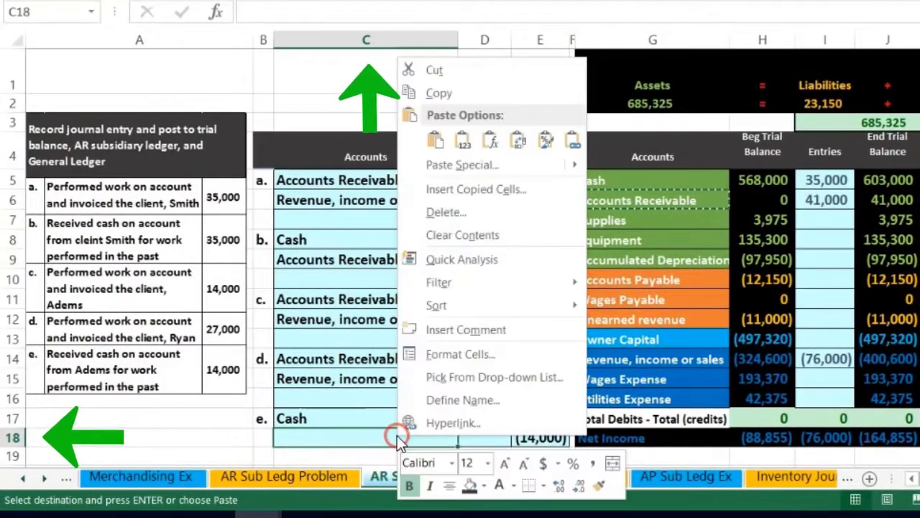
{"action": "left_click", "coordinate": [460, 144]}
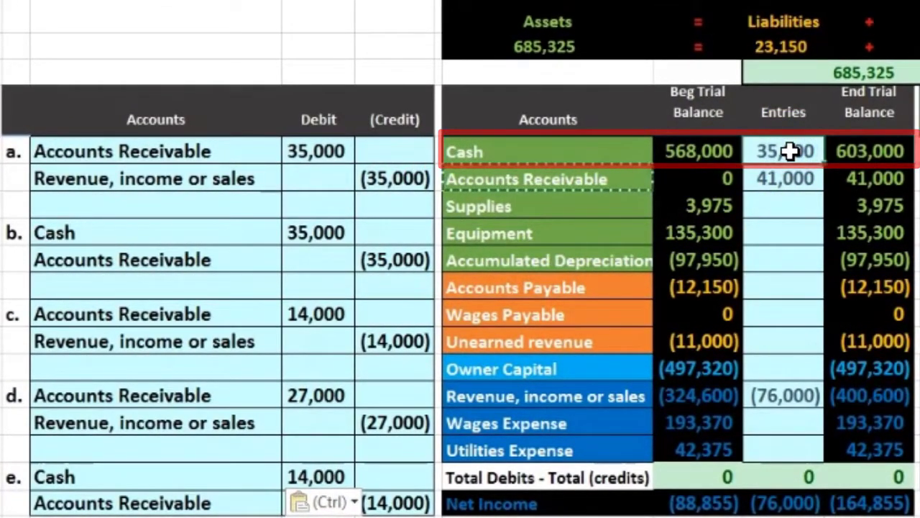
Extend the Cash entries formula in the trial balance to =D8+D17.
{"action": "type", "text": "=d8"}
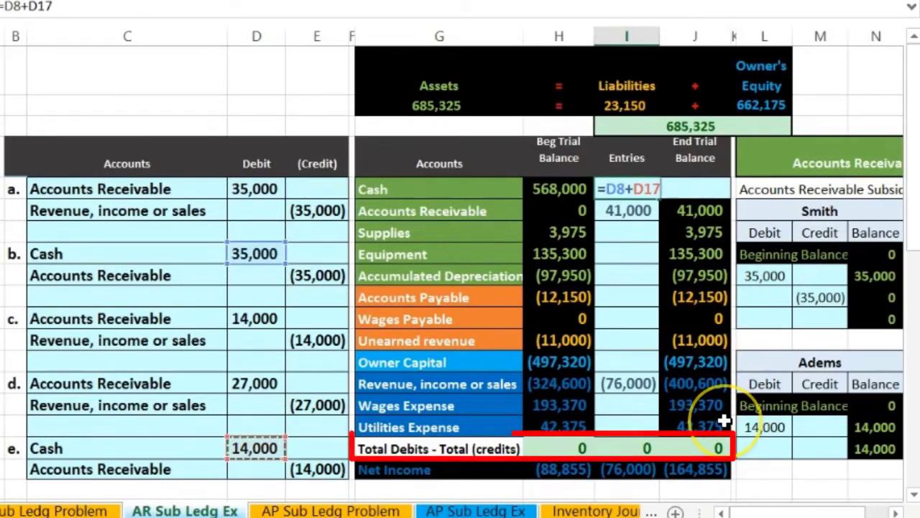
{"action": "key", "text": "Return"}
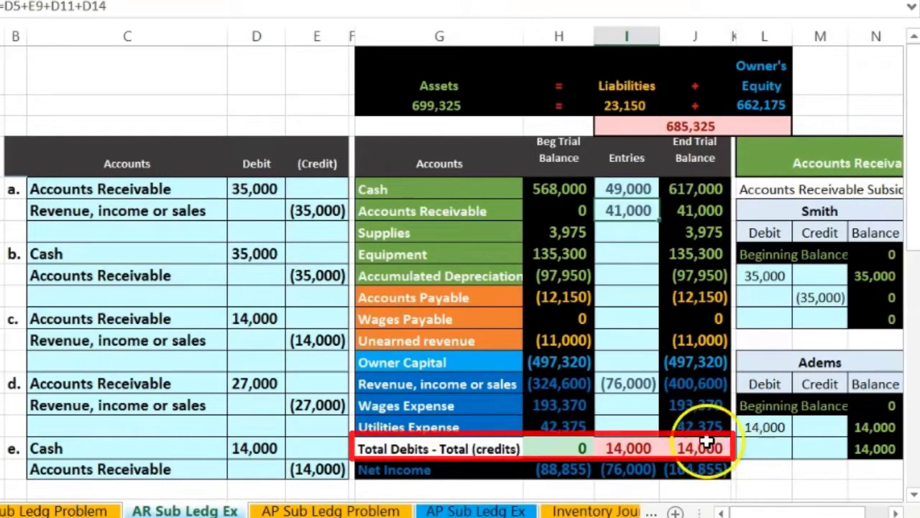
Extend the Accounts Receivable entries formula in the trial balance to =D5+E9+D11+D14+E18.
{"action": "left_click", "coordinate": [311, 469]}
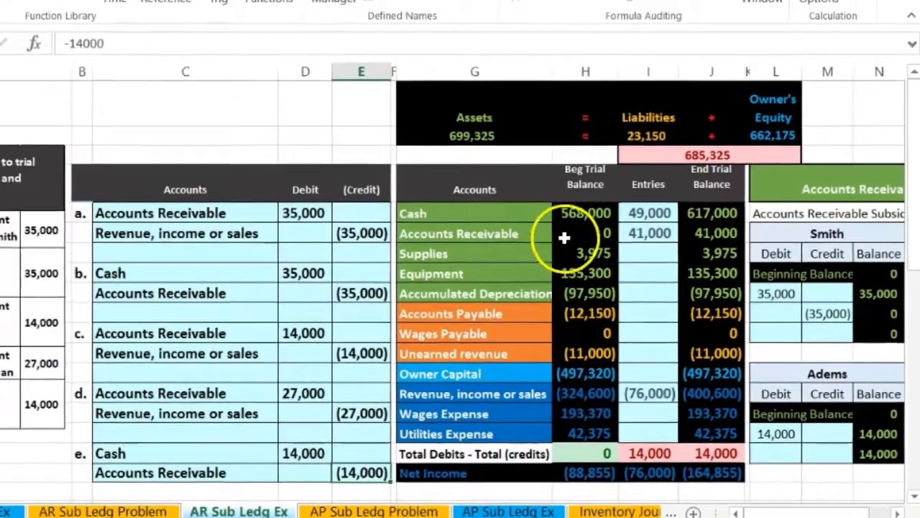
{"action": "left_click", "coordinate": [620, 208]}
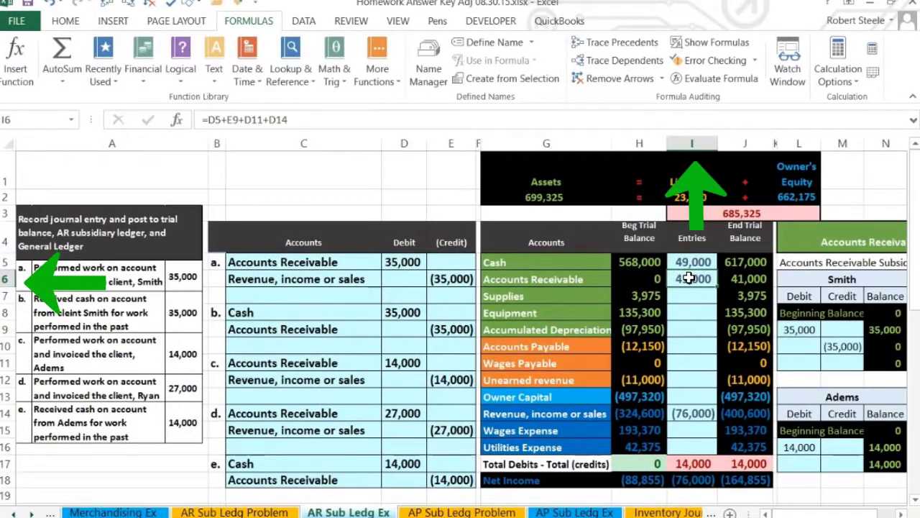
{"action": "double_click", "coordinate": [689, 279]}
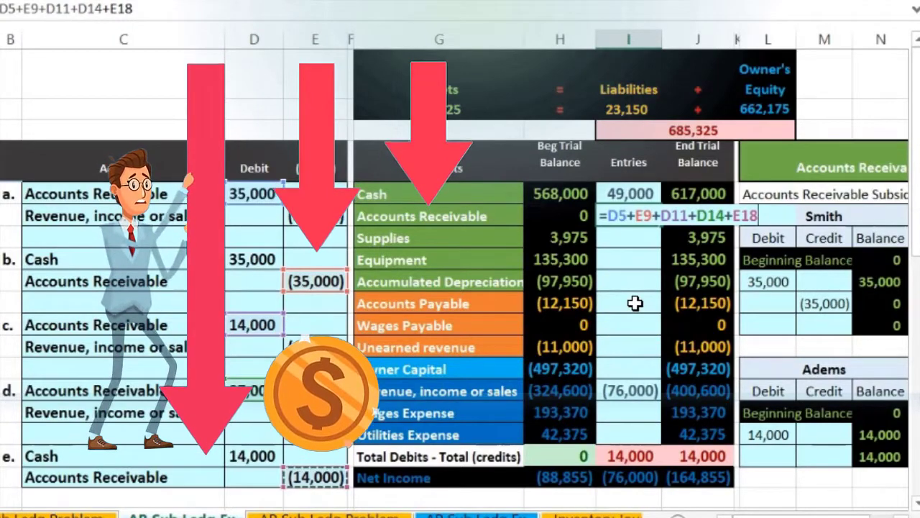
{"action": "key", "text": "Return"}
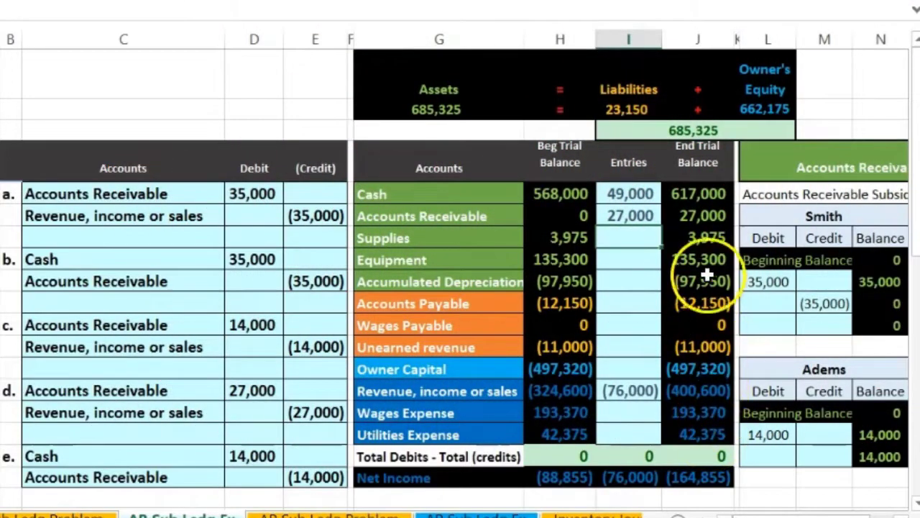
Post entry e's credit to the paying client's account in the receivables subsidiary ledger by linking M17 to =E18.
{"action": "left_click", "coordinate": [698, 216]}
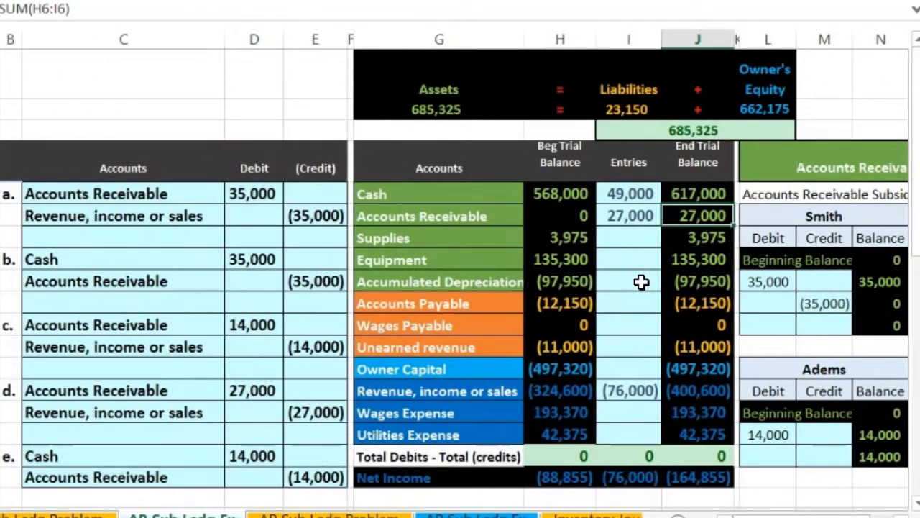
{"action": "key", "text": "Right"}
{"action": "key", "text": "Right"}
{"action": "key", "text": "Right"}
{"action": "key", "text": "Right"}
{"action": "key", "text": "Right"}
{"action": "key", "text": "Right"}
{"action": "key", "text": "Right"}
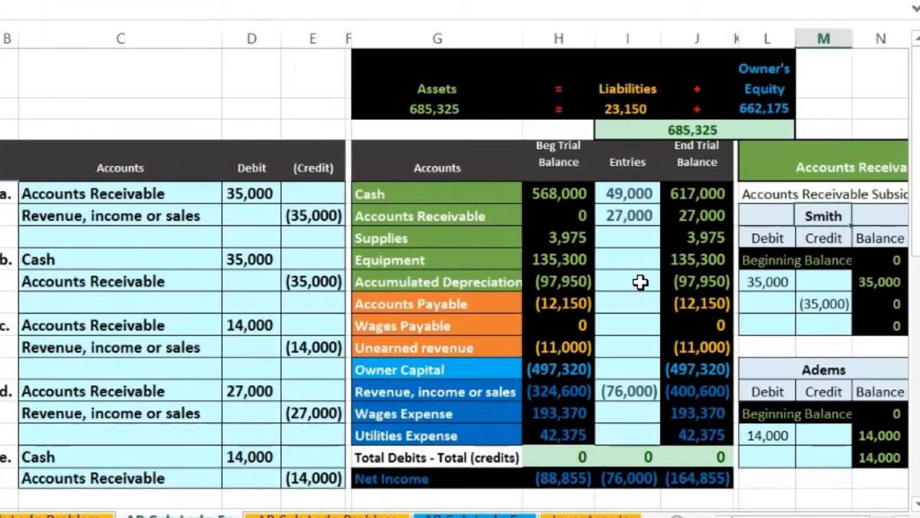
{"action": "key", "text": "Right"}
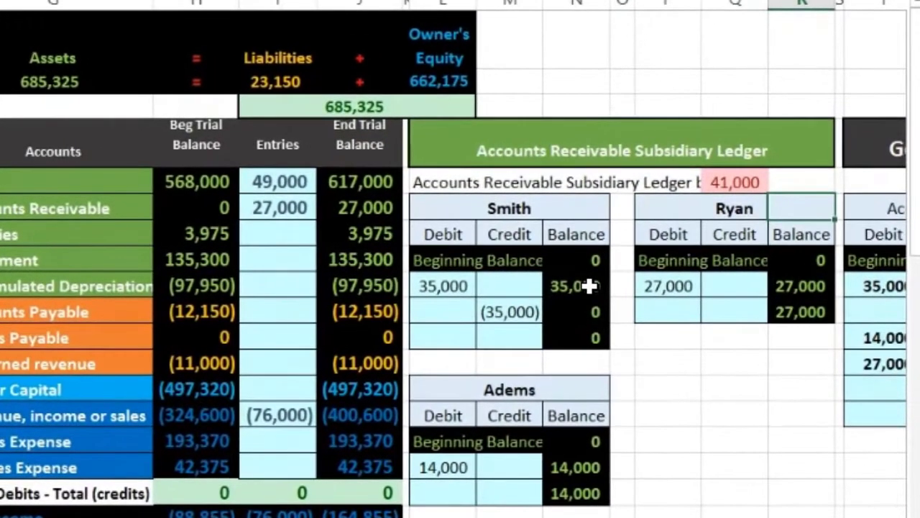
{"action": "left_click", "coordinate": [509, 153]}
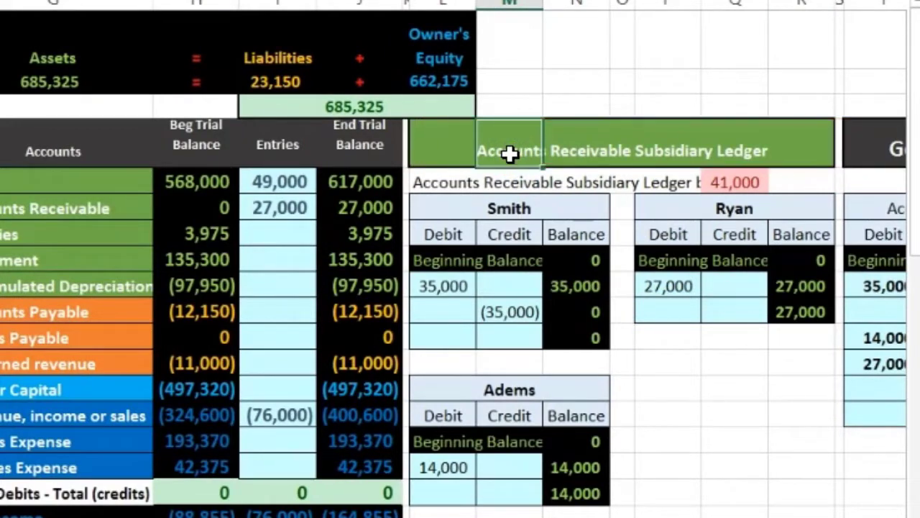
{"action": "left_click", "coordinate": [735, 337]}
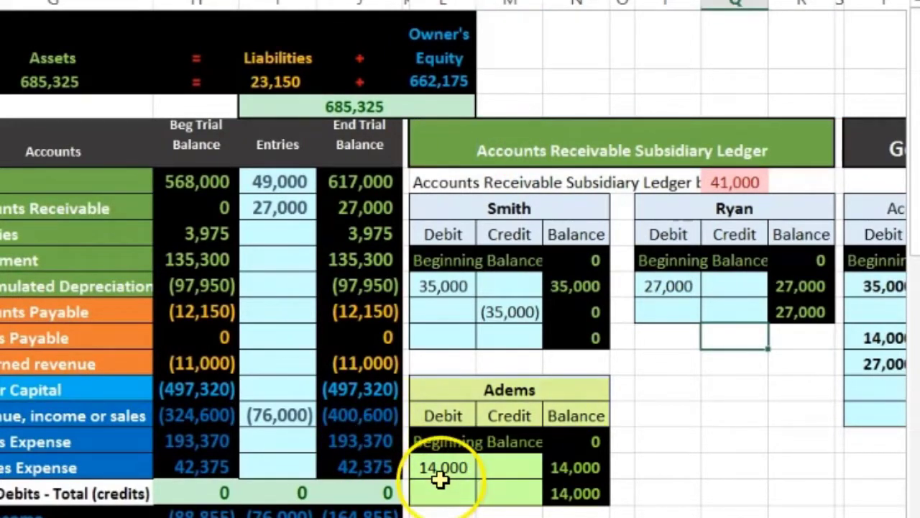
{"action": "left_click", "coordinate": [497, 493]}
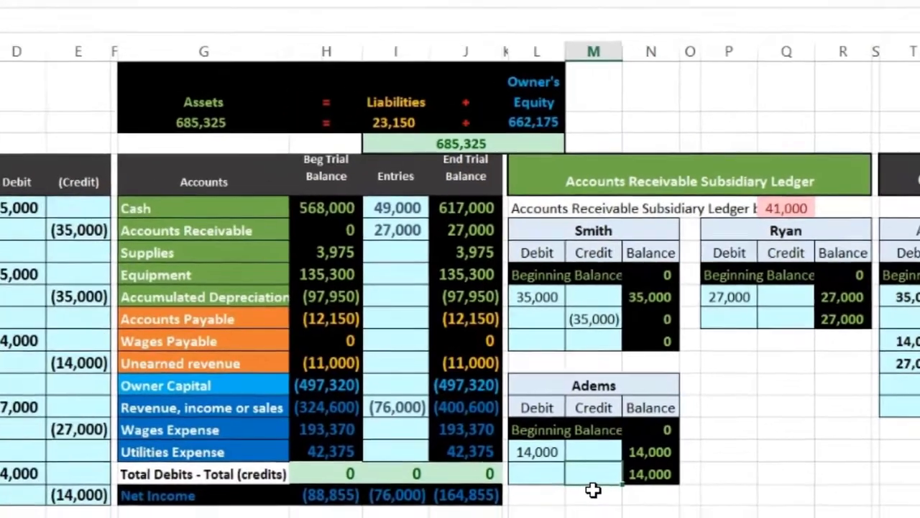
{"action": "type", "text": "="}
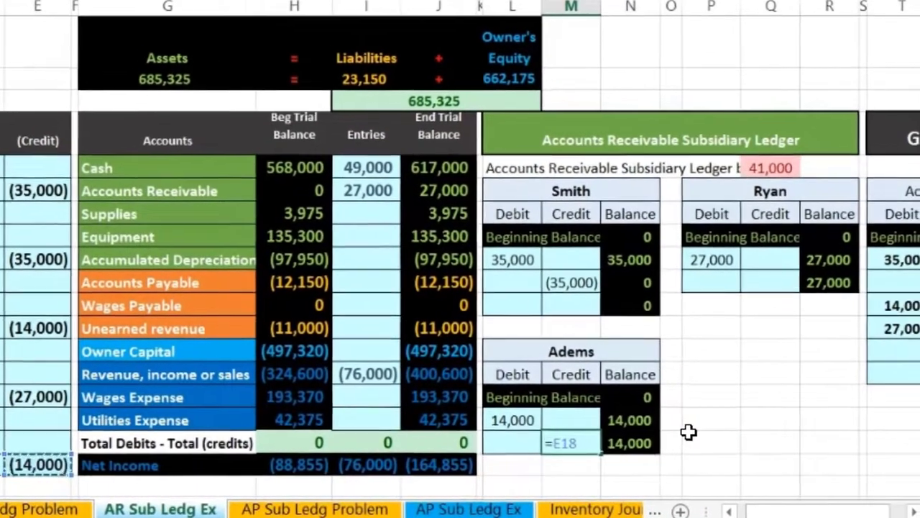
{"action": "key", "text": "Return"}
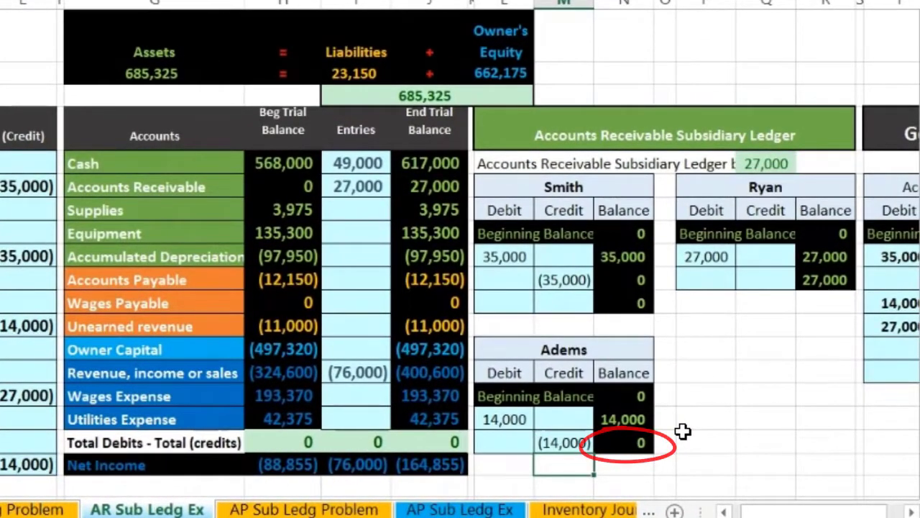
Inspect the formula behind the subsidiary ledger balance in Q5 and compare it with the Accounts Receivable ending trial balance.
{"action": "double_click", "coordinate": [767, 163]}
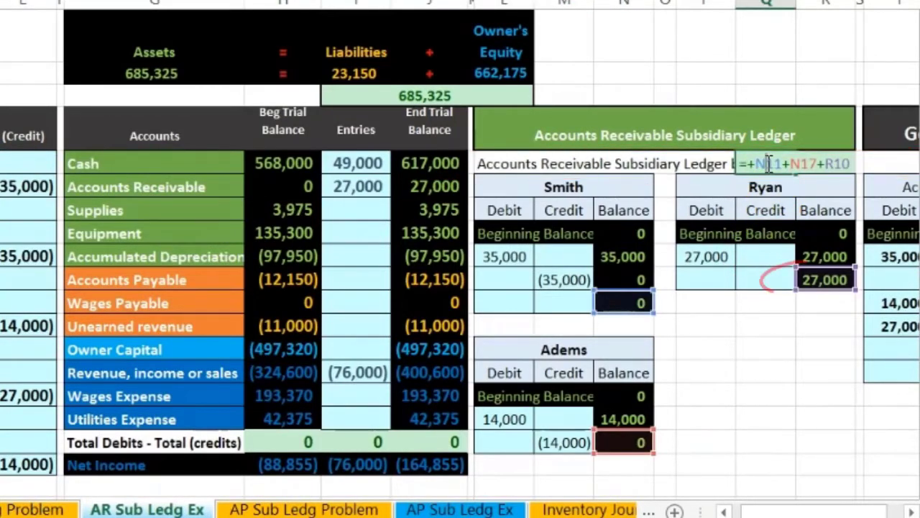
{"action": "key", "text": "Return"}
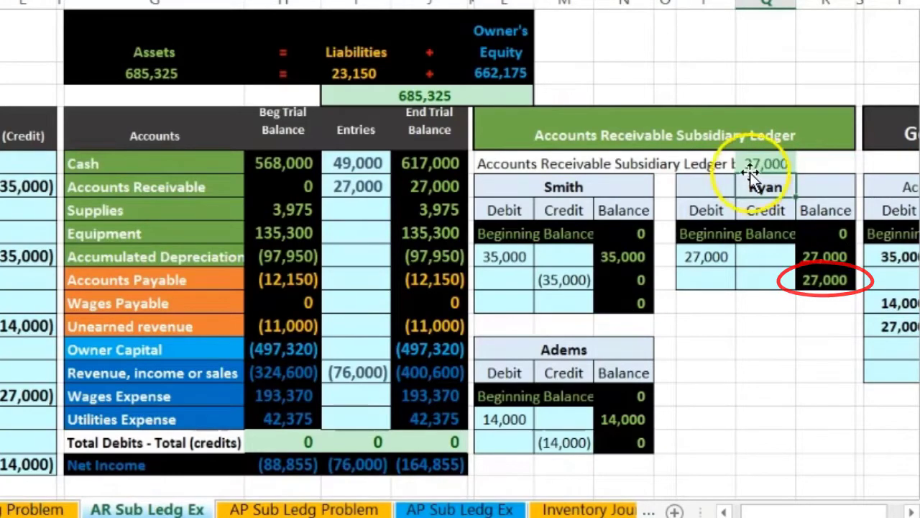
{"action": "left_click", "coordinate": [431, 186]}
Post entry e's credit to the general ledger's Accounts Receivable account by entering =M17 in U13.
{"action": "key", "text": "Right"}
{"action": "key", "text": "Right"}
{"action": "key", "text": "Right"}
{"action": "key", "text": "Right"}
{"action": "key", "text": "Right"}
{"action": "key", "text": "Right"}
{"action": "key", "text": "Right"}
{"action": "key", "text": "Right"}
{"action": "key", "text": "Right"}
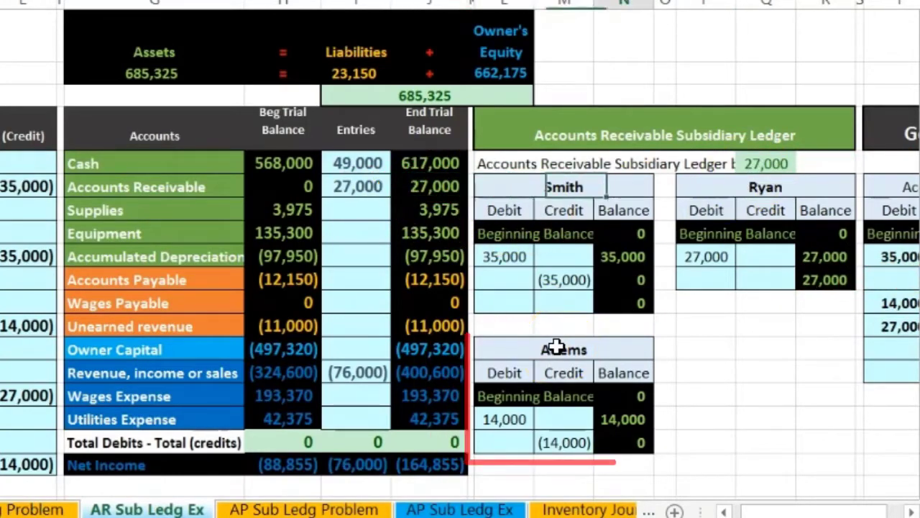
{"action": "key", "text": "Right"}
{"action": "key", "text": "Right"}
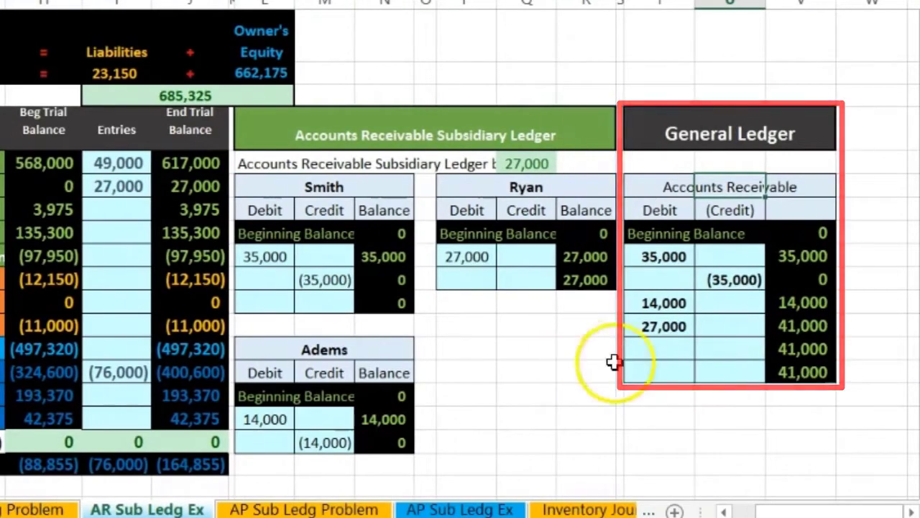
{"action": "left_click", "coordinate": [713, 347]}
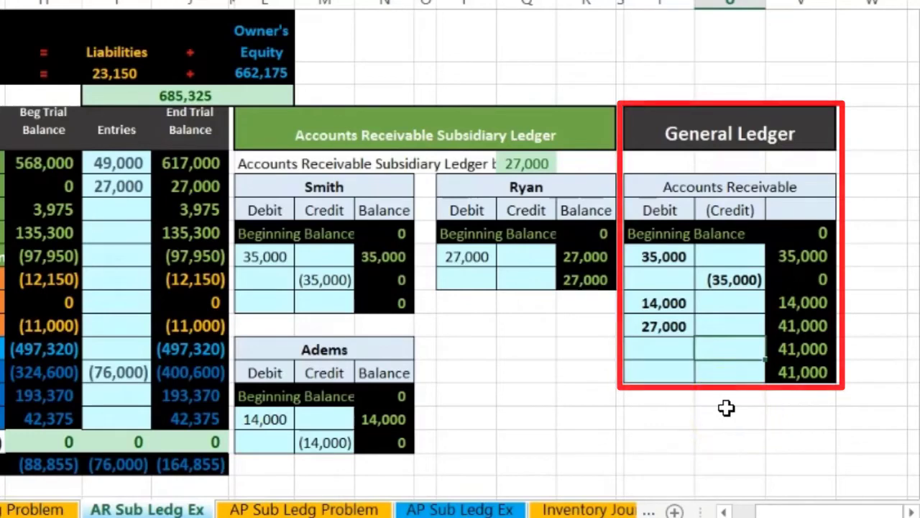
{"action": "type", "text": "="}
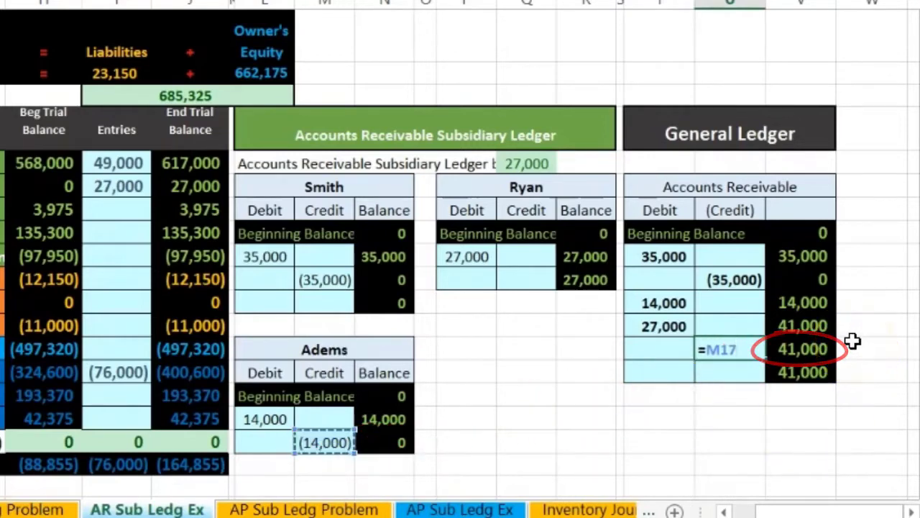
{"action": "left_click", "coordinate": [805, 369]}
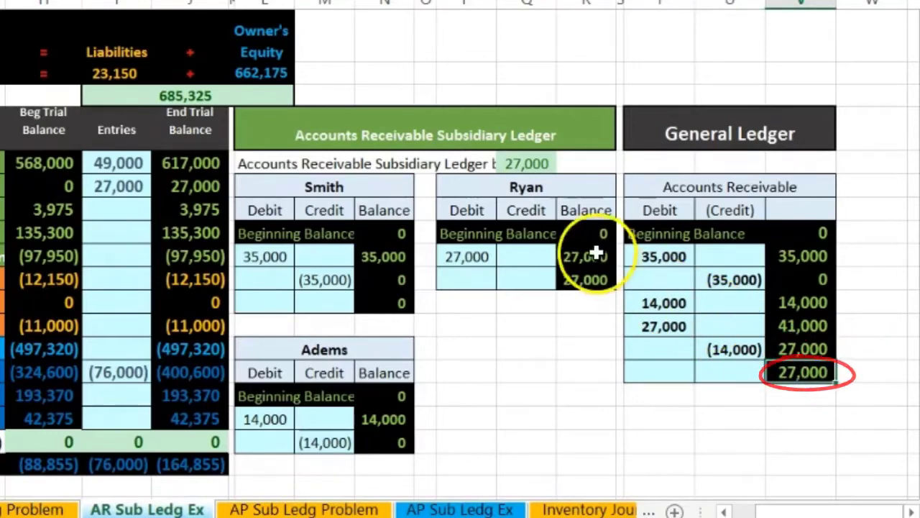
Compare the subsidiary ledger balance and the ending trial balance for Accounts Receivable with the general ledger balance.
{"action": "left_click", "coordinate": [528, 163]}
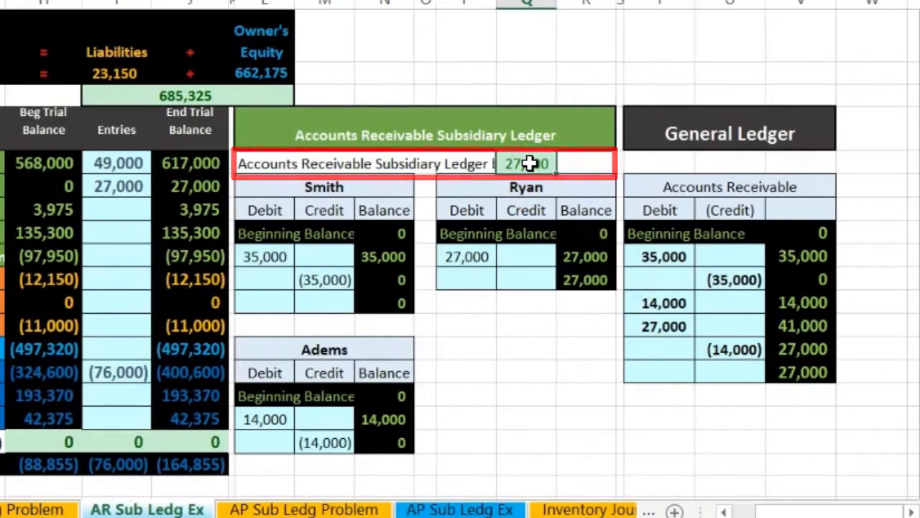
{"action": "left_click", "coordinate": [211, 186]}
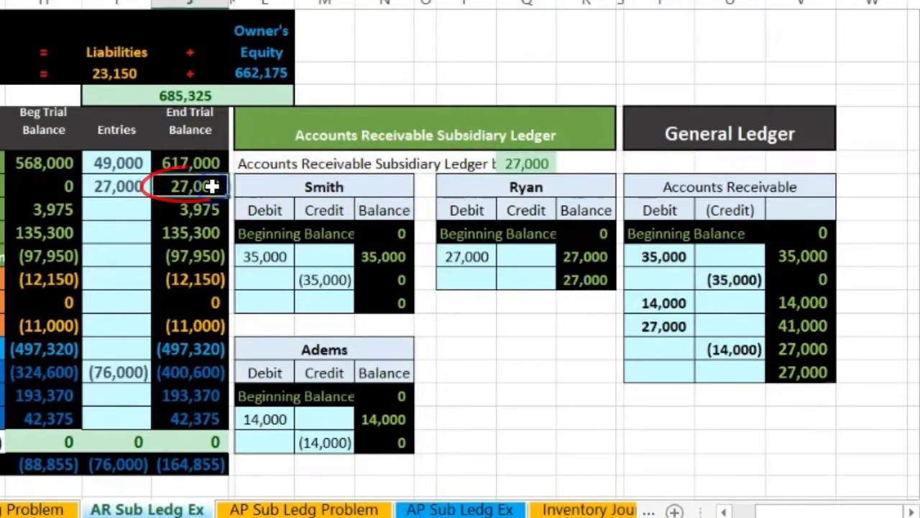
{"action": "left_click", "coordinate": [689, 412]}
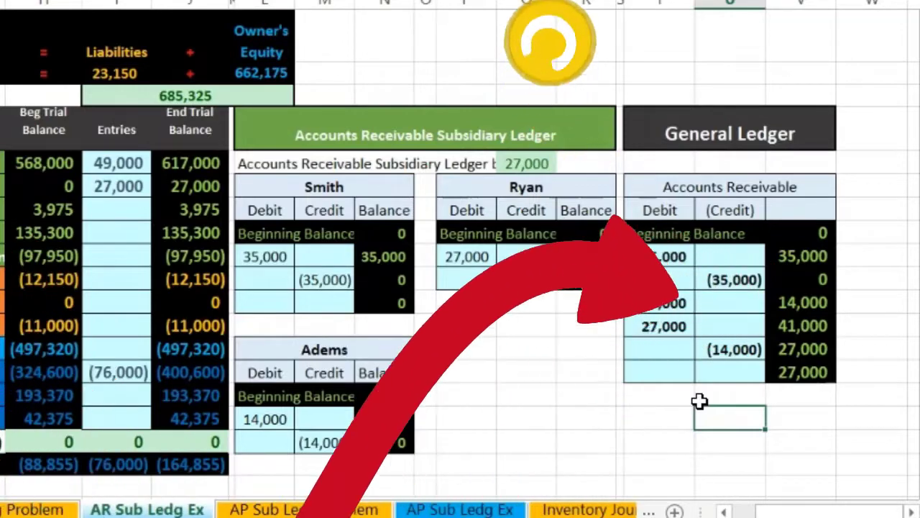
Check the running sums of the general ledger's Accounts Receivable postings, then the totals of its debit and credit columns.
{"action": "left_click", "coordinate": [664, 257]}
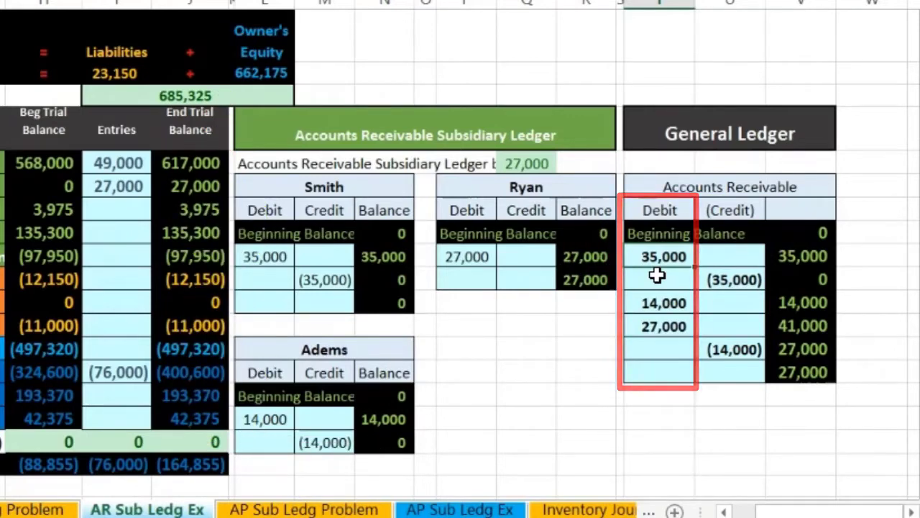
{"action": "left_click", "coordinate": [655, 257]}
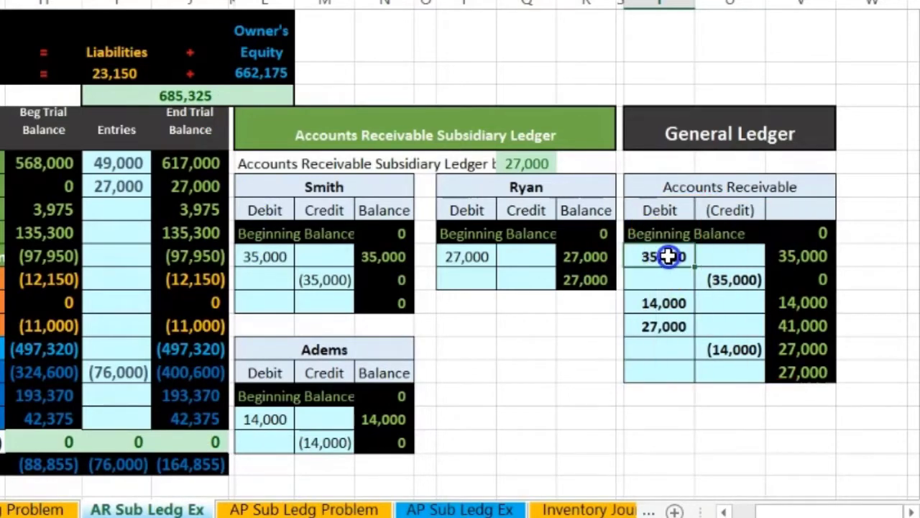
{"action": "left_click_drag", "start_coordinate": [669, 257], "coordinate": [719, 275]}
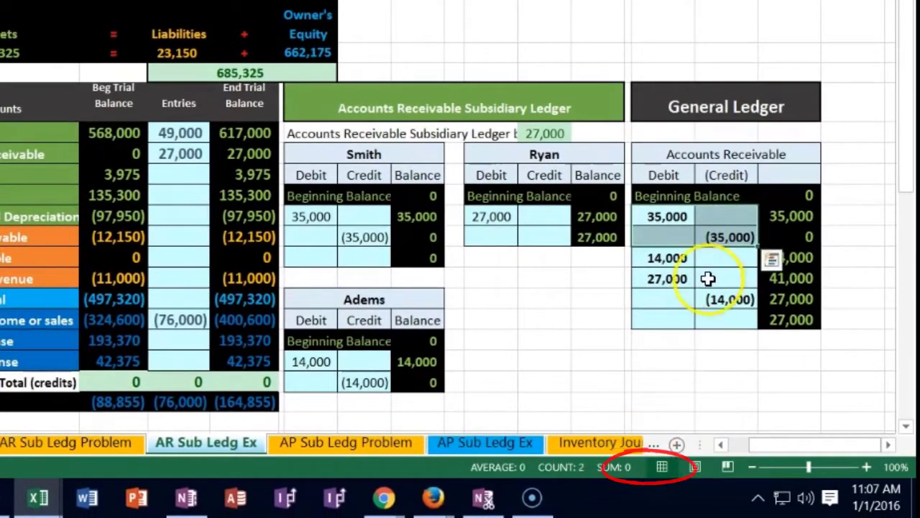
{"action": "left_click_drag", "start_coordinate": [696, 239], "coordinate": [707, 269]}
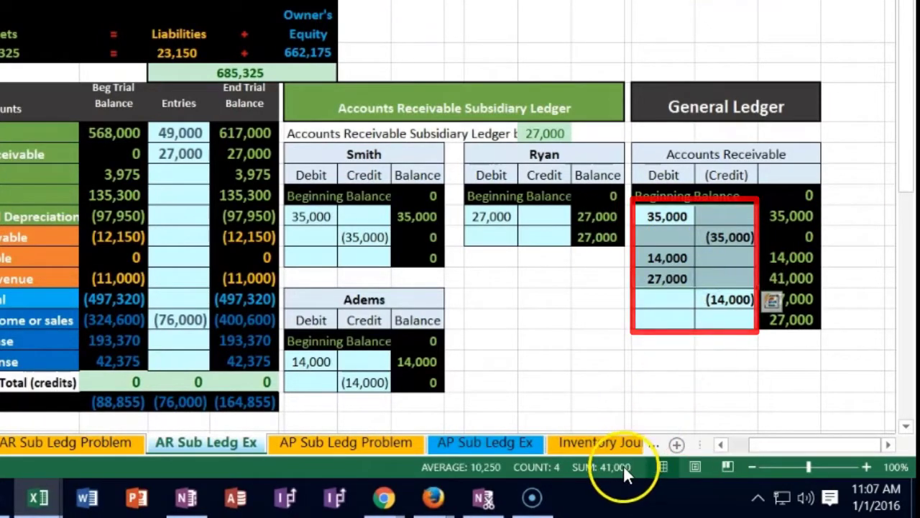
{"action": "left_click_drag", "start_coordinate": [676, 216], "coordinate": [704, 322]}
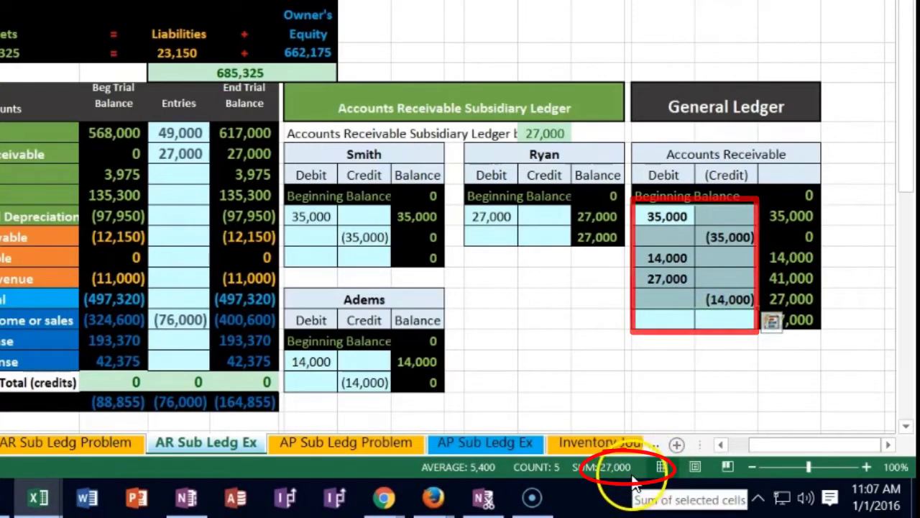
{"action": "left_click", "coordinate": [671, 343]}
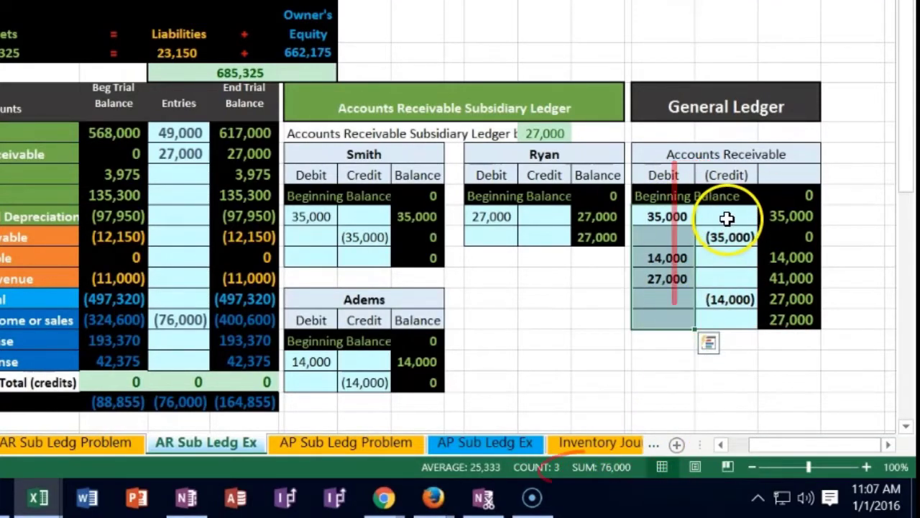
{"action": "left_click_drag", "start_coordinate": [726, 218], "coordinate": [724, 317]}
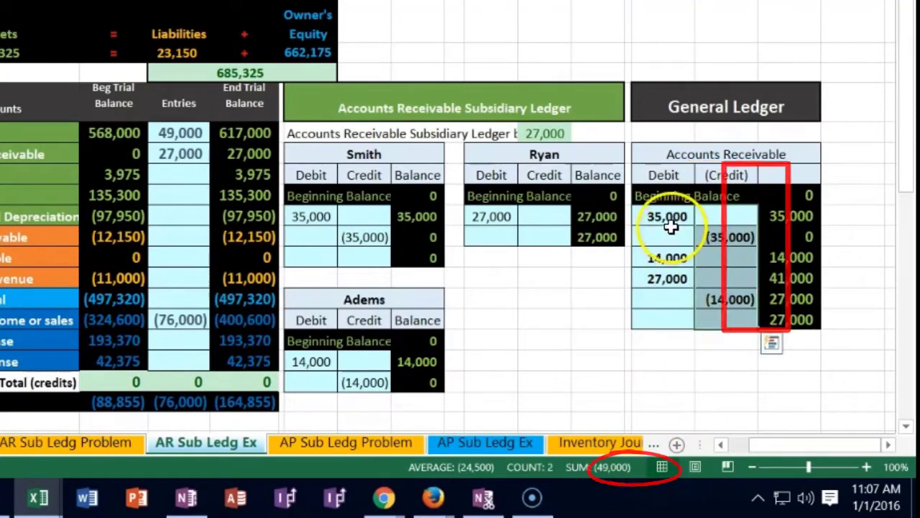
{"action": "left_click_drag", "start_coordinate": [668, 216], "coordinate": [702, 297]}
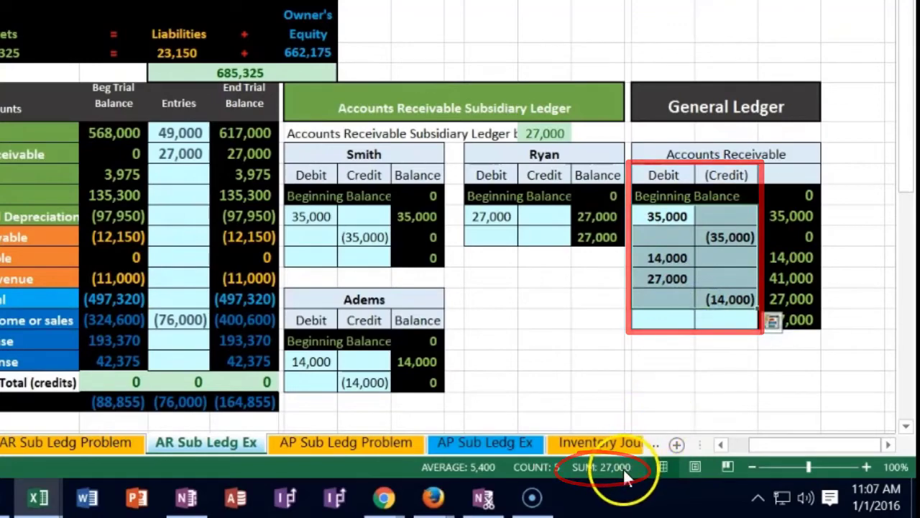
{"action": "left_click", "coordinate": [641, 360]}
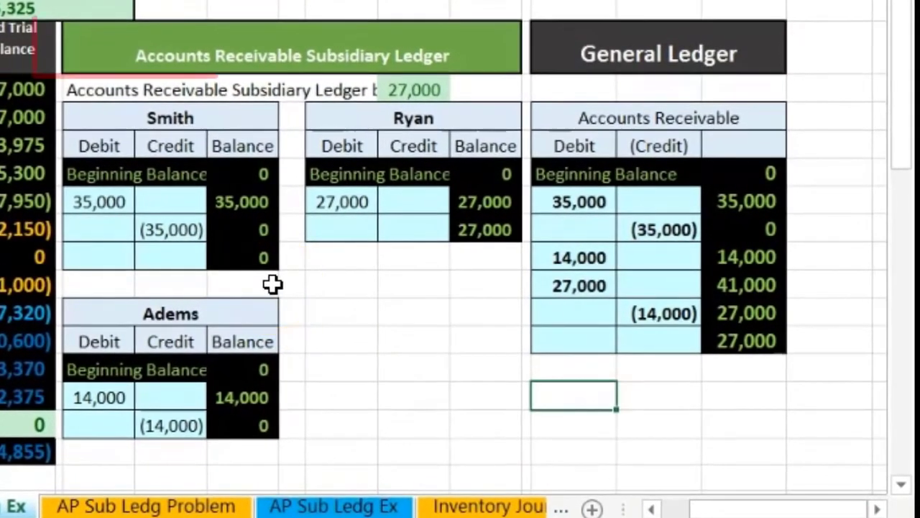
Trace the precedents of the Accounts Receivable entries formula in I6 back to the journal entries.
{"action": "left_click", "coordinate": [257, 256]}
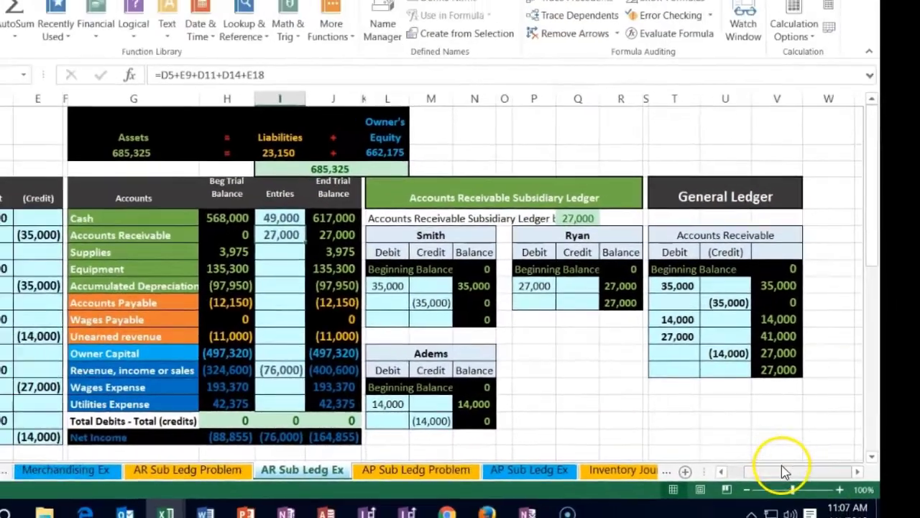
{"action": "left_click_drag", "start_coordinate": [727, 501], "coordinate": [727, 501]}
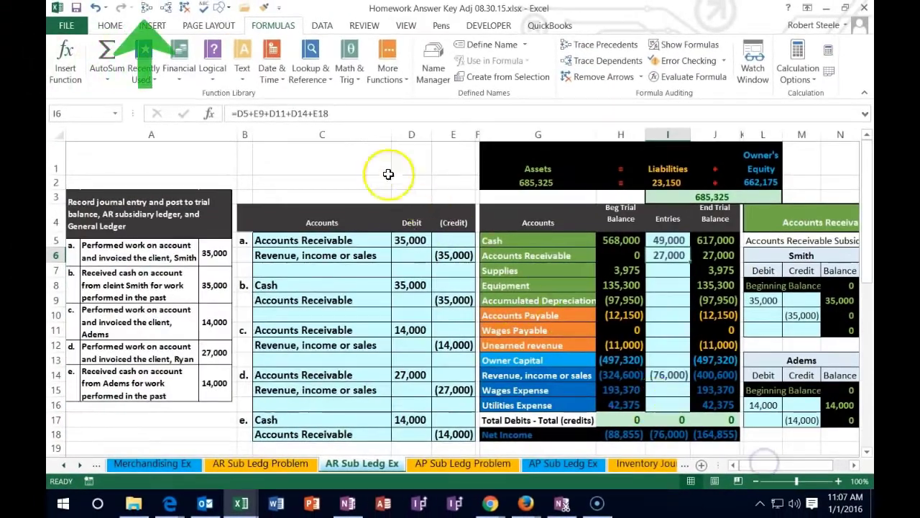
{"action": "left_click", "coordinate": [146, 8]}
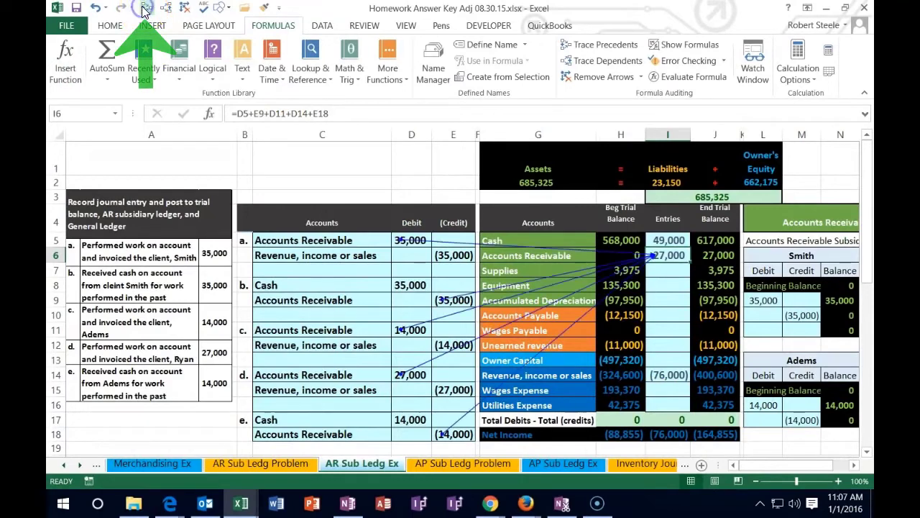